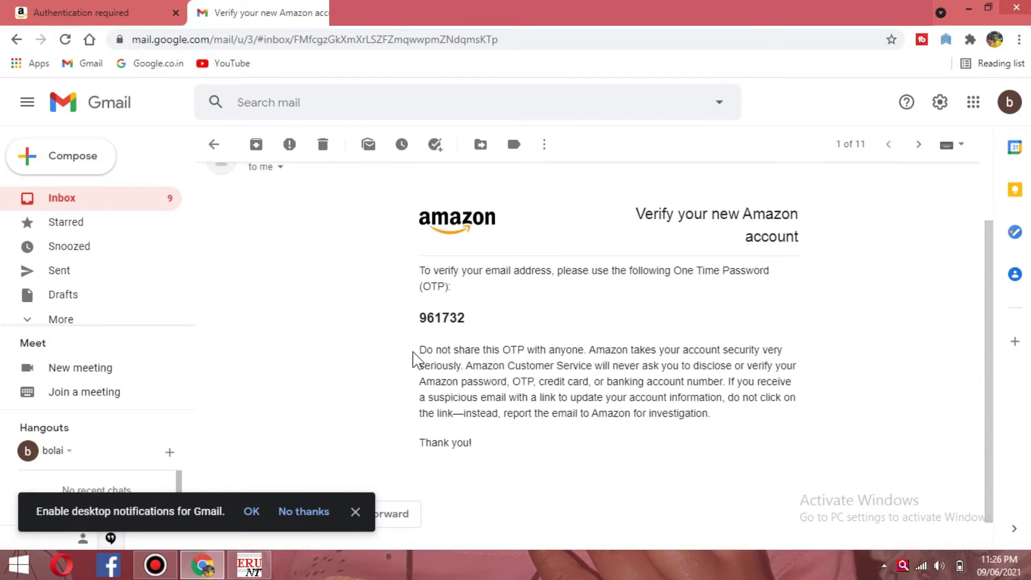
Copy the one-time password from the Amazon verification e-mail into the Enter OTP field and create the Amazon account.
left_click_drag(422, 317, 472, 322)
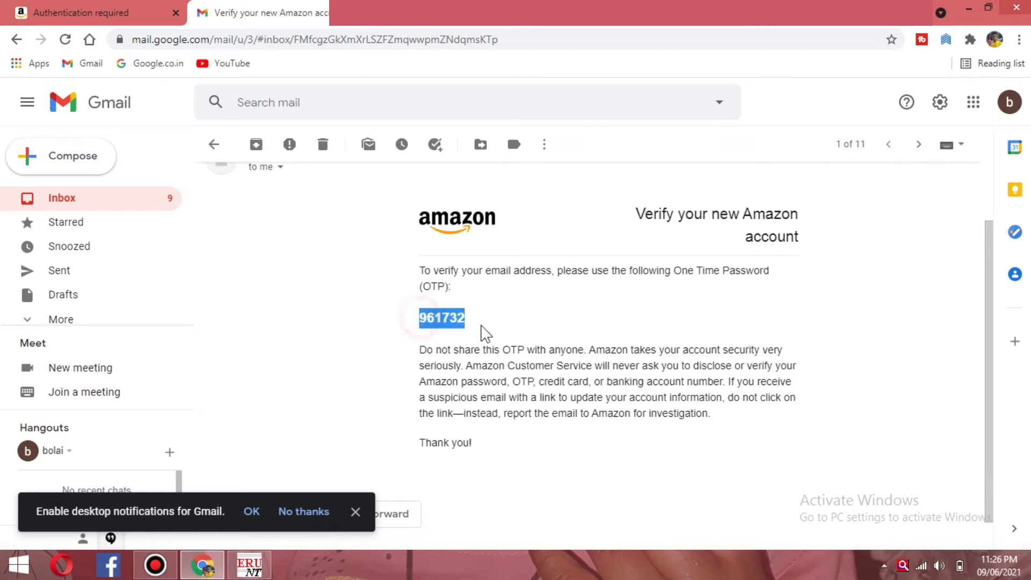
right_click(472, 322)
left_click(475, 327)
left_click(100, 11)
left_click(439, 274)
right_click(439, 274)
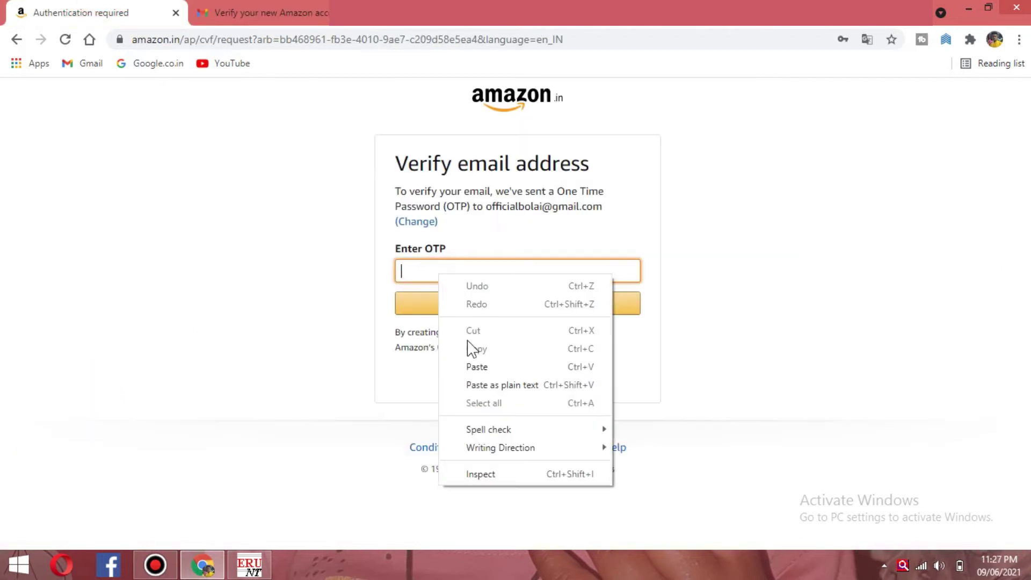
left_click(472, 366)
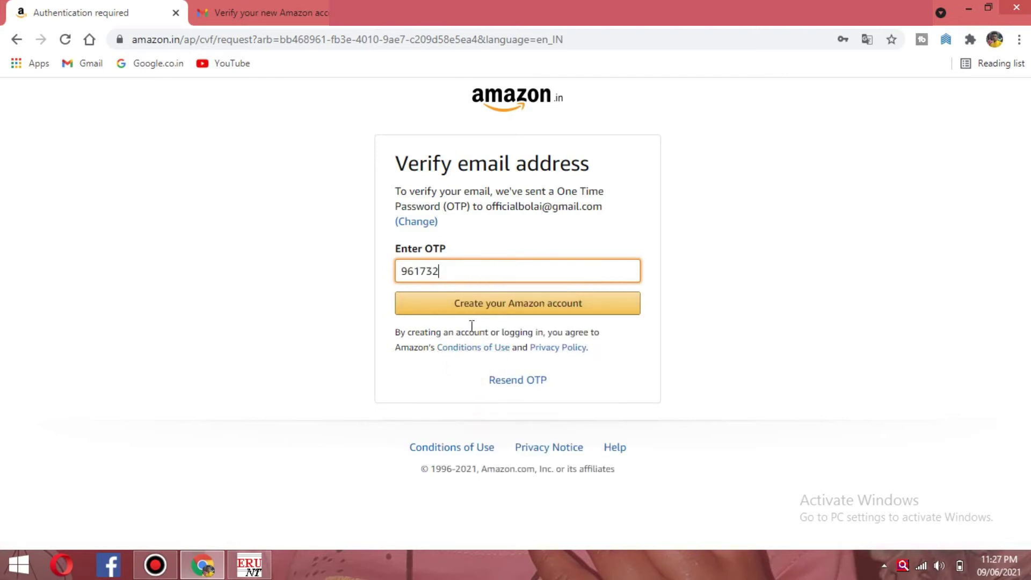
left_click(504, 302)
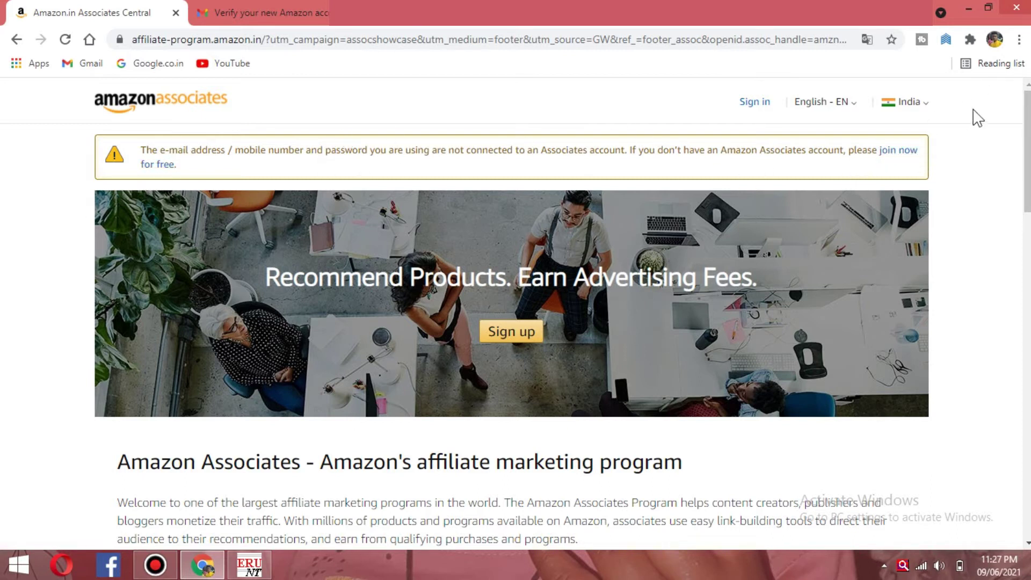
Join the Amazon Associates program and fill in the payee name, address, city, state, postal code and phone number.
left_click(895, 153)
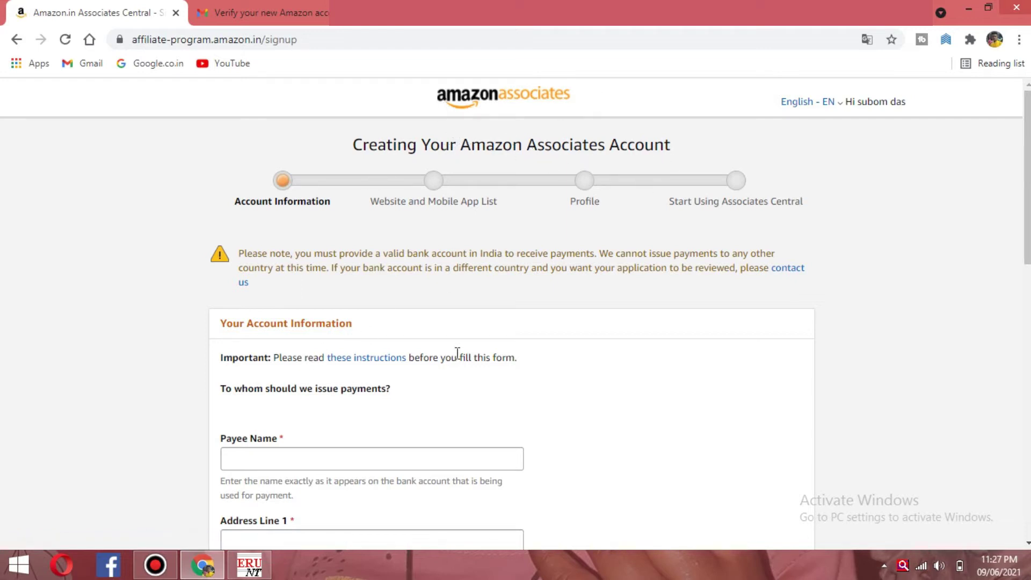
scroll(505, 355, "down", 3)
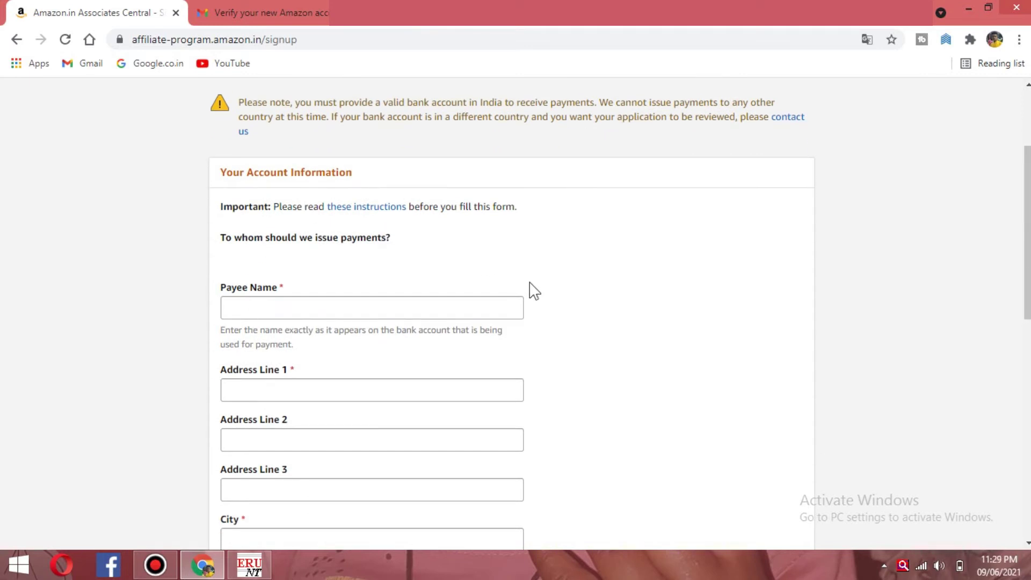
scroll(531, 290, "down", 3)
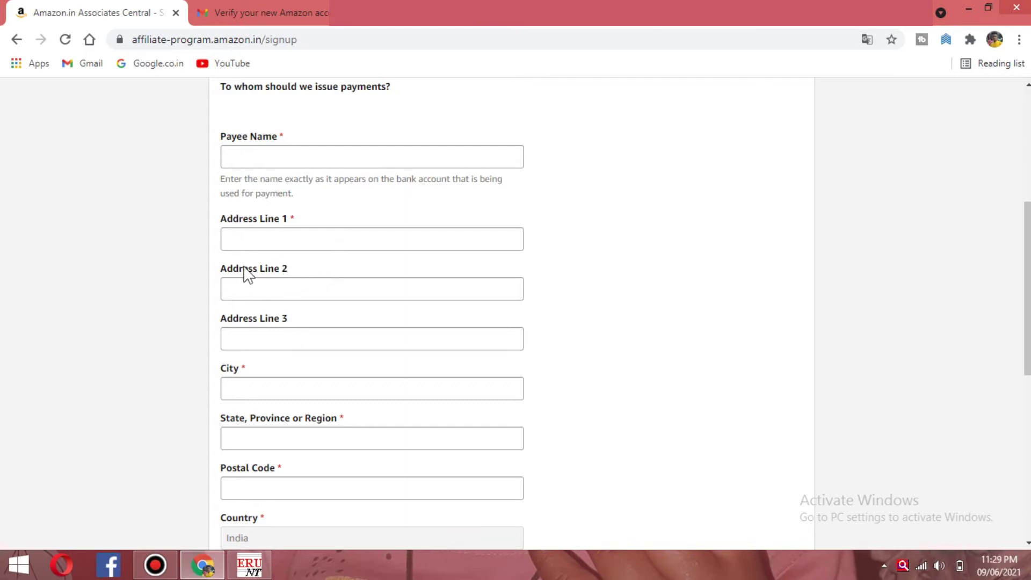
scroll(316, 333, "down", 1)
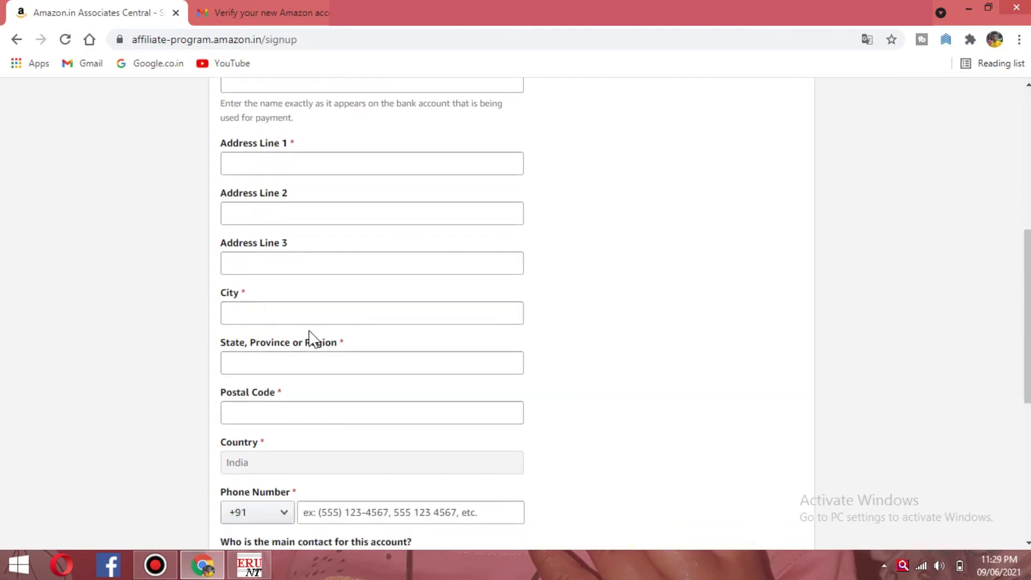
scroll(328, 306, "down", 2)
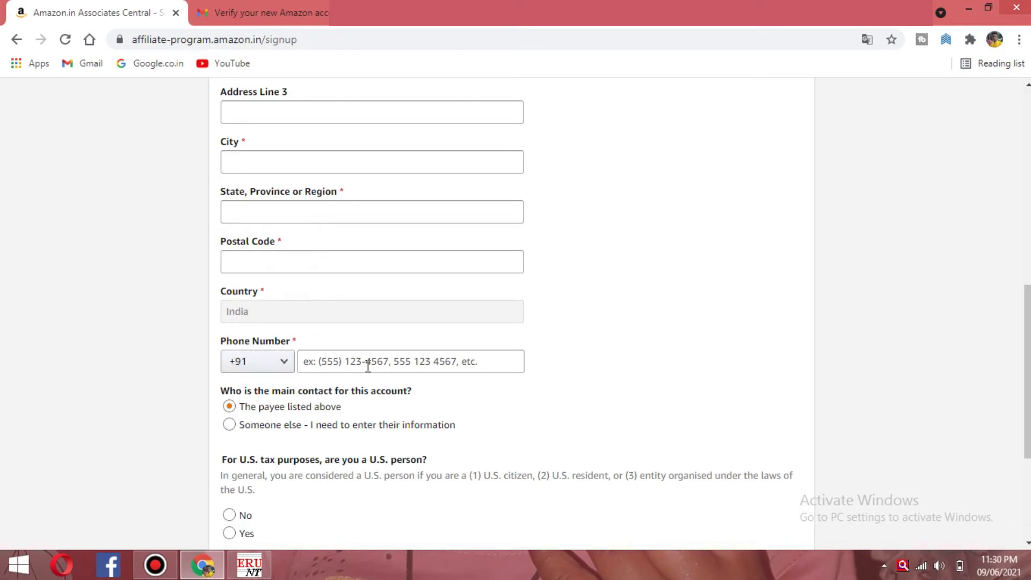
scroll(397, 331, "up", 4)
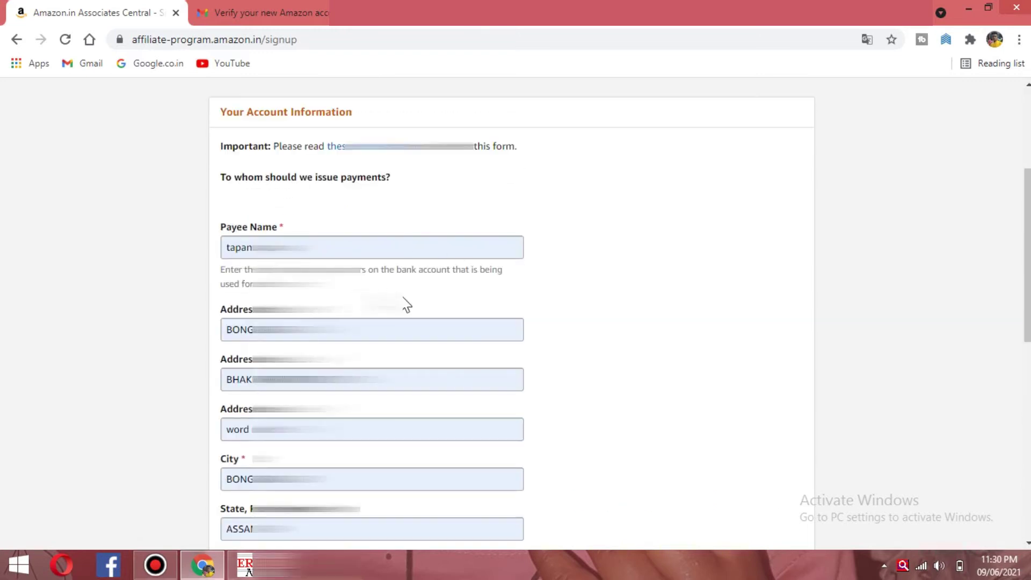
scroll(407, 305, "down", 10)
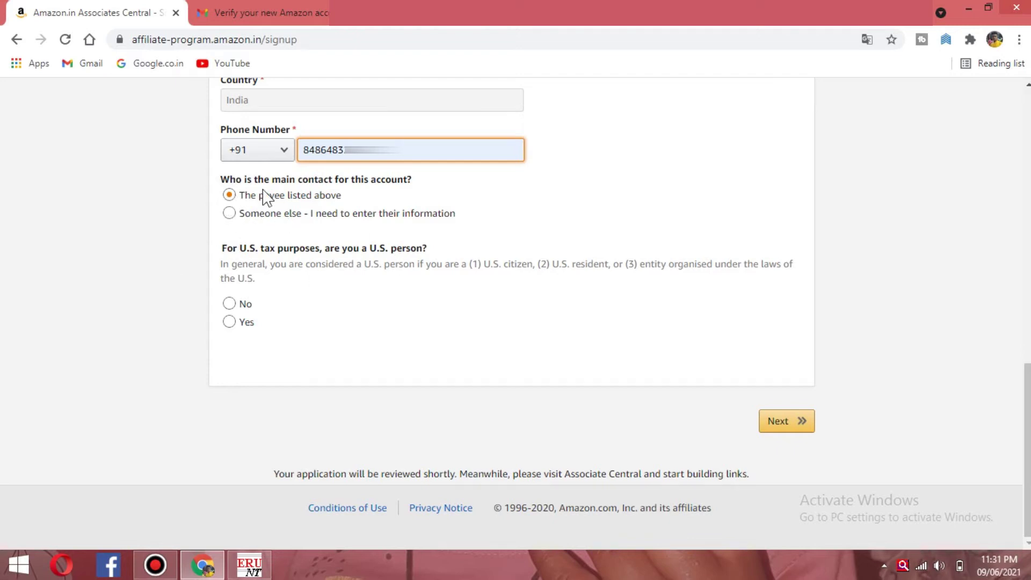
Answer No to being a U.S. person for tax purposes and submit the account information.
left_click(229, 304)
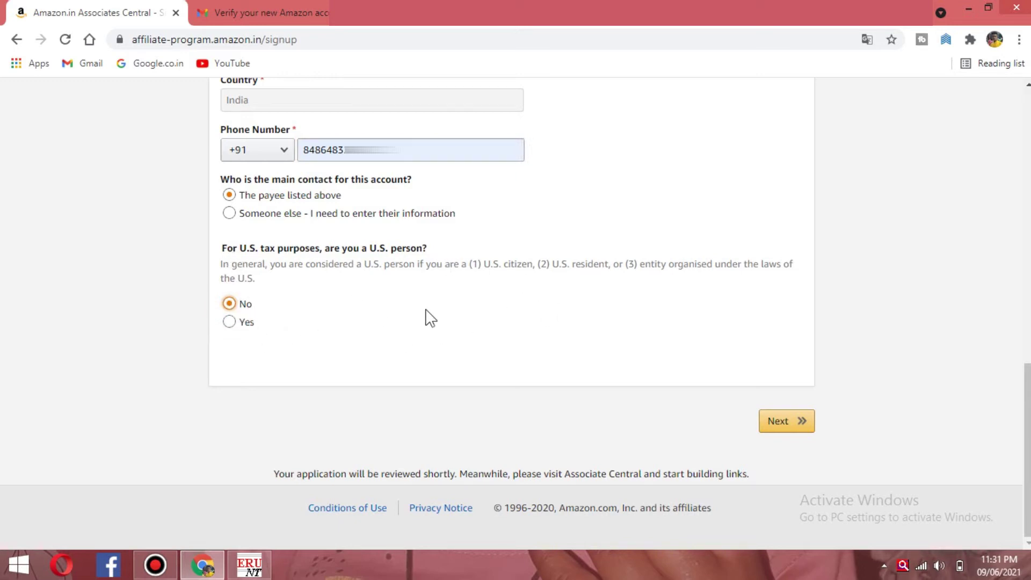
scroll(427, 317, "up", 1)
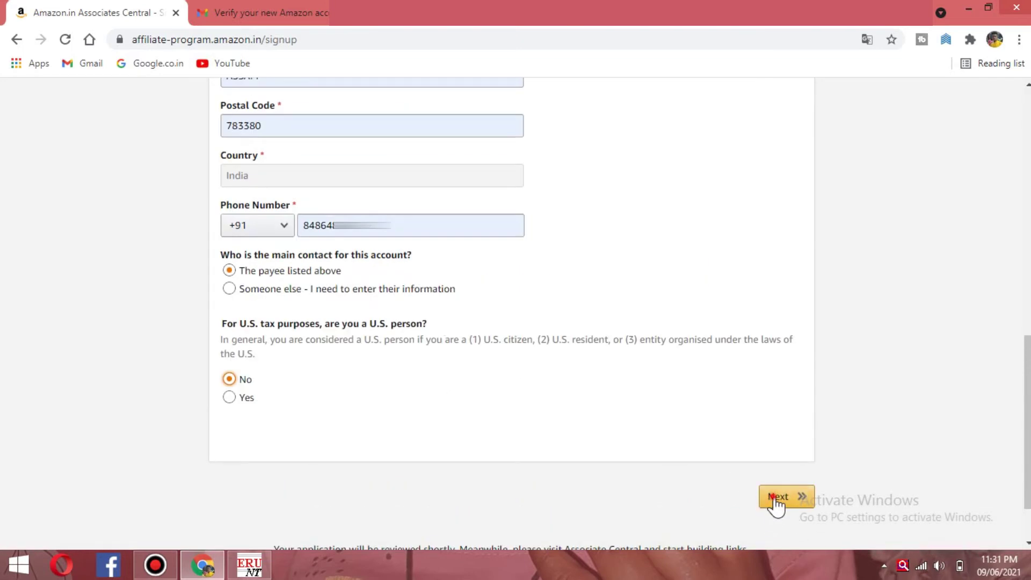
left_click(773, 496)
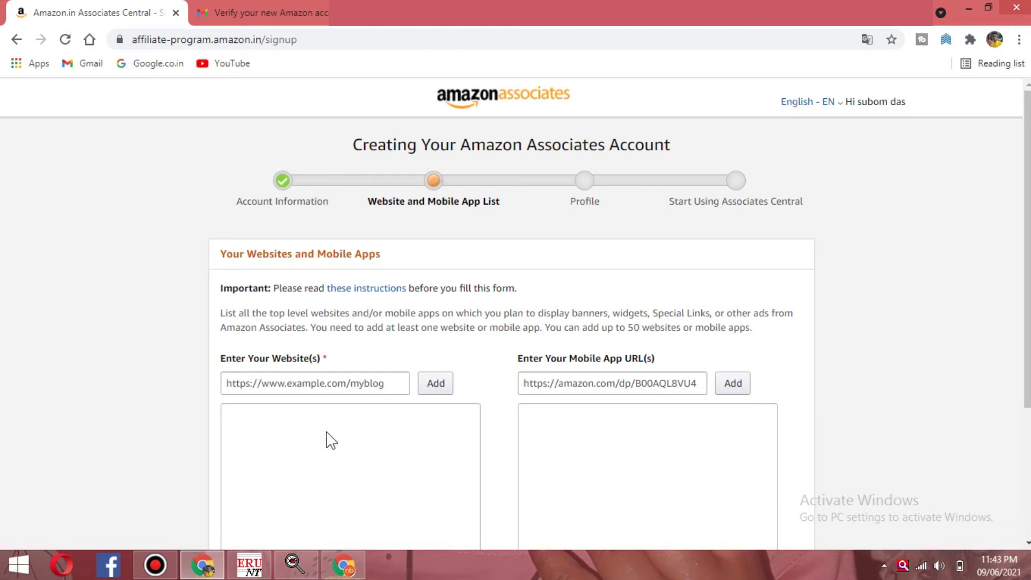
View the account's own Facebook profile page and return to the Associates sign-up form.
scroll(378, 456, "down", 2)
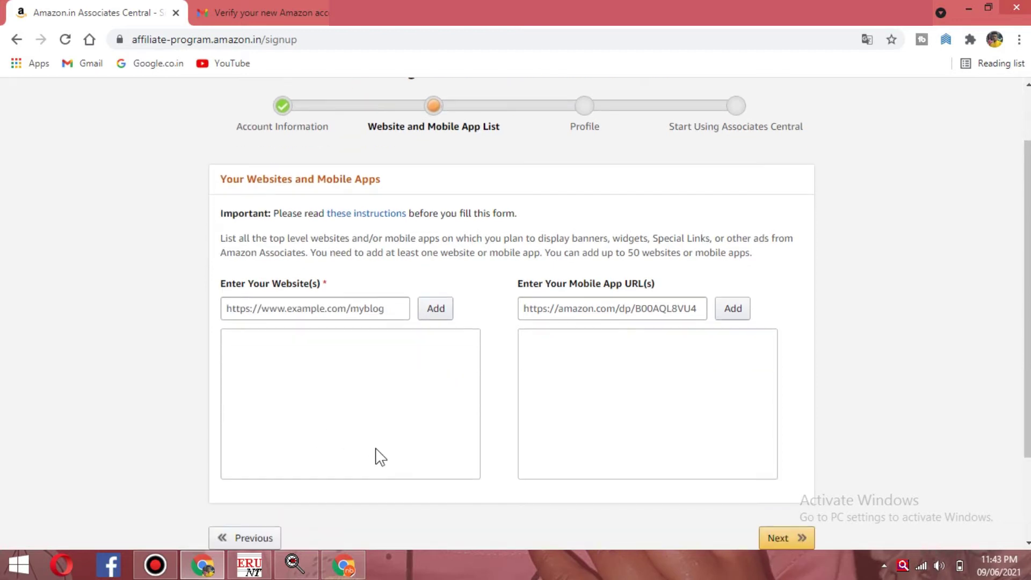
scroll(379, 457, "up", 2)
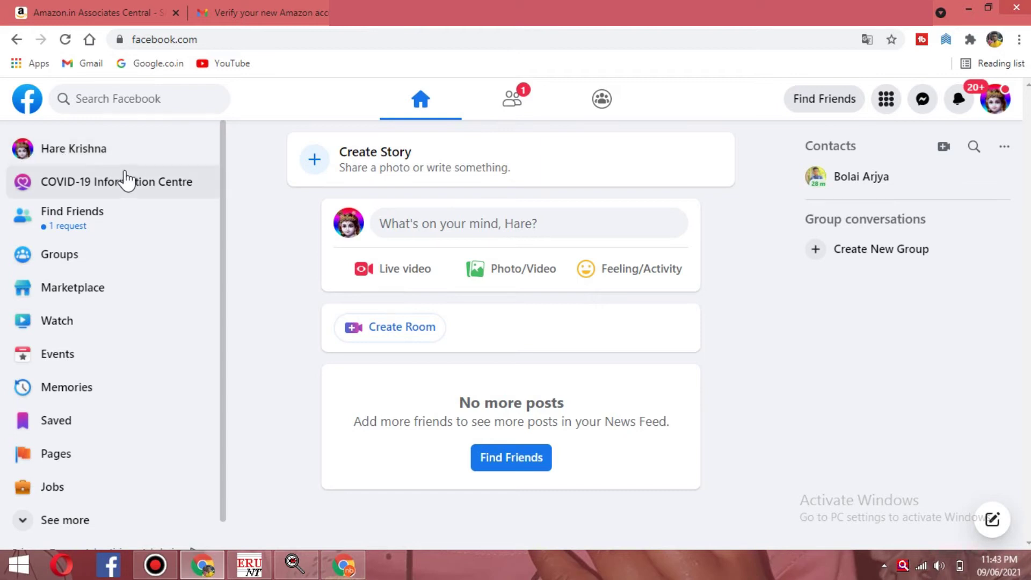
left_click(72, 153)
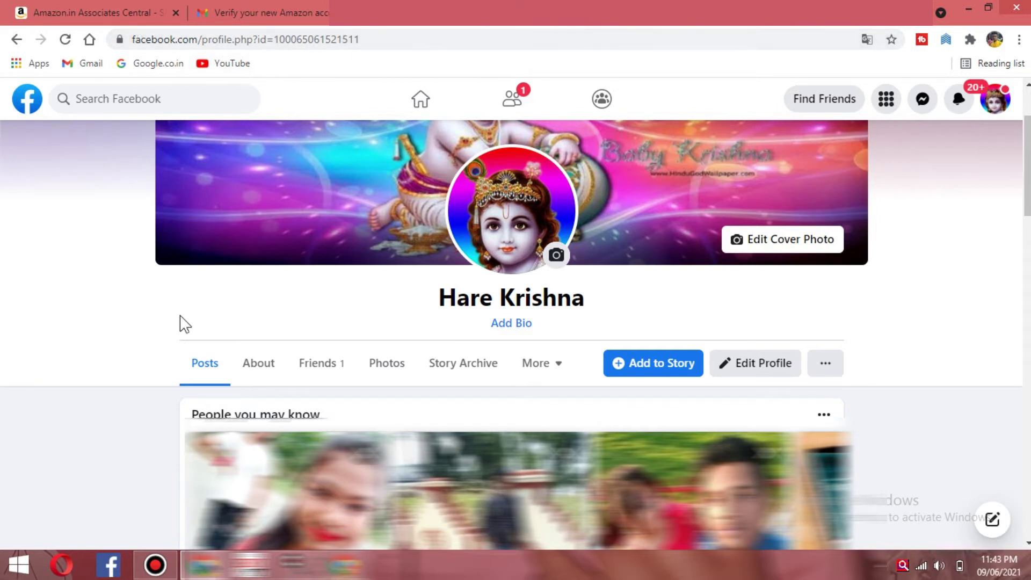
left_click(123, 11)
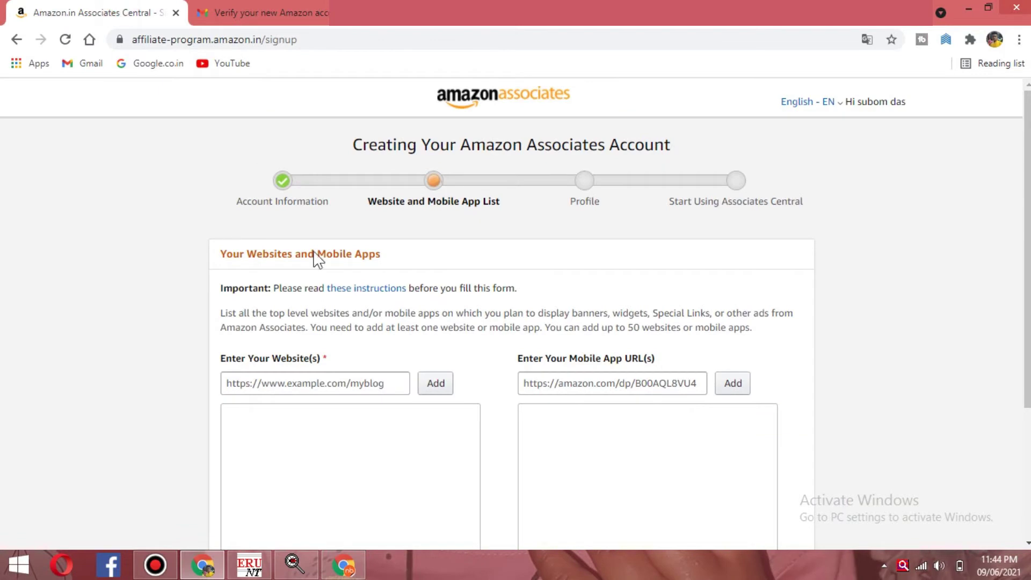
right_click(286, 380)
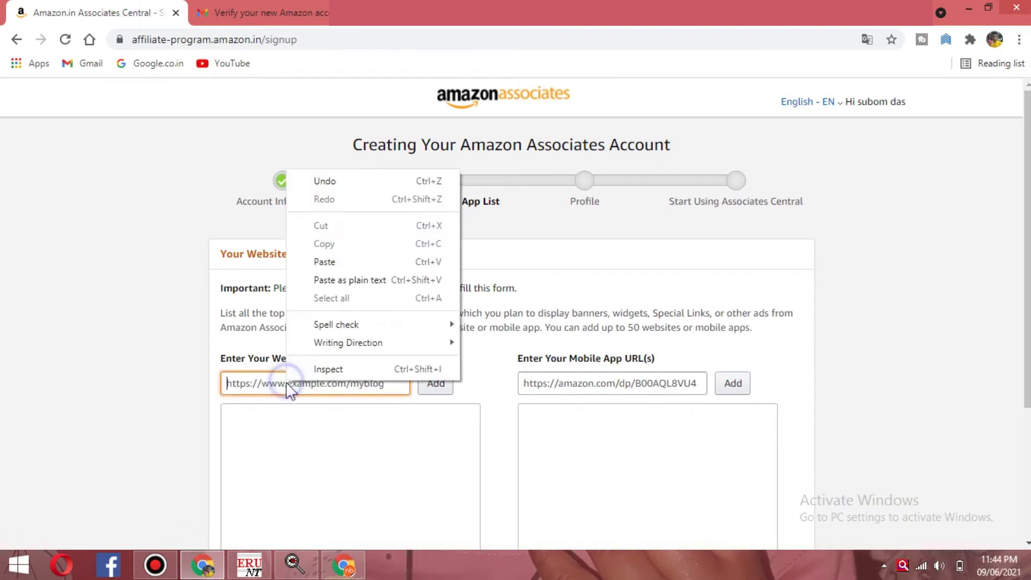
left_click(340, 260)
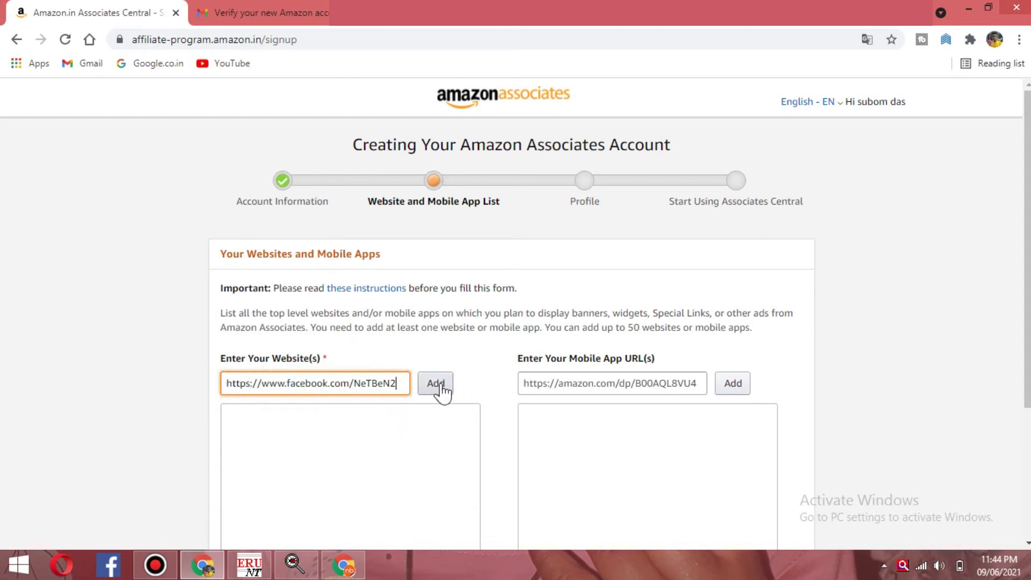
left_click(445, 392)
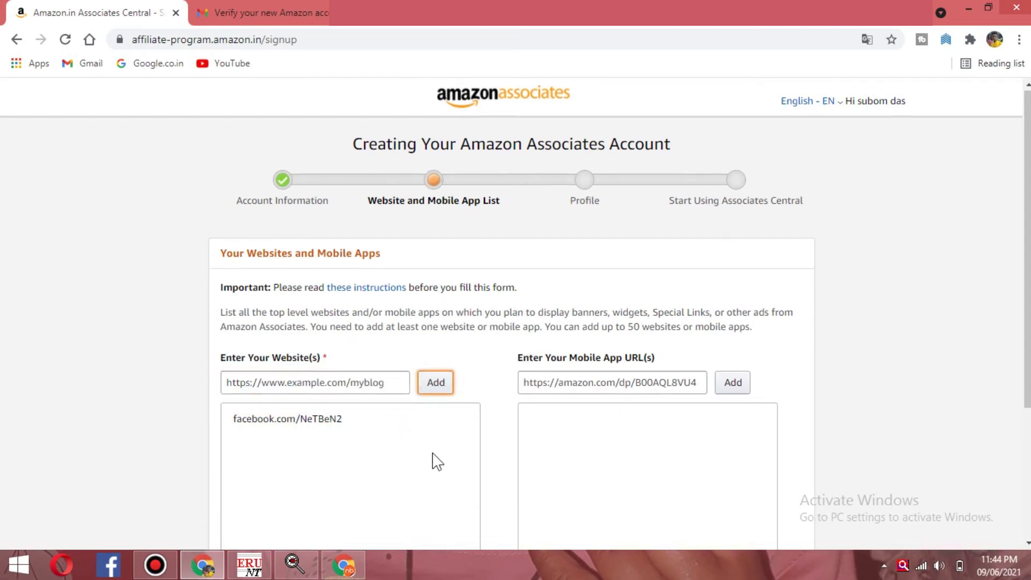
scroll(436, 461, "down", 2)
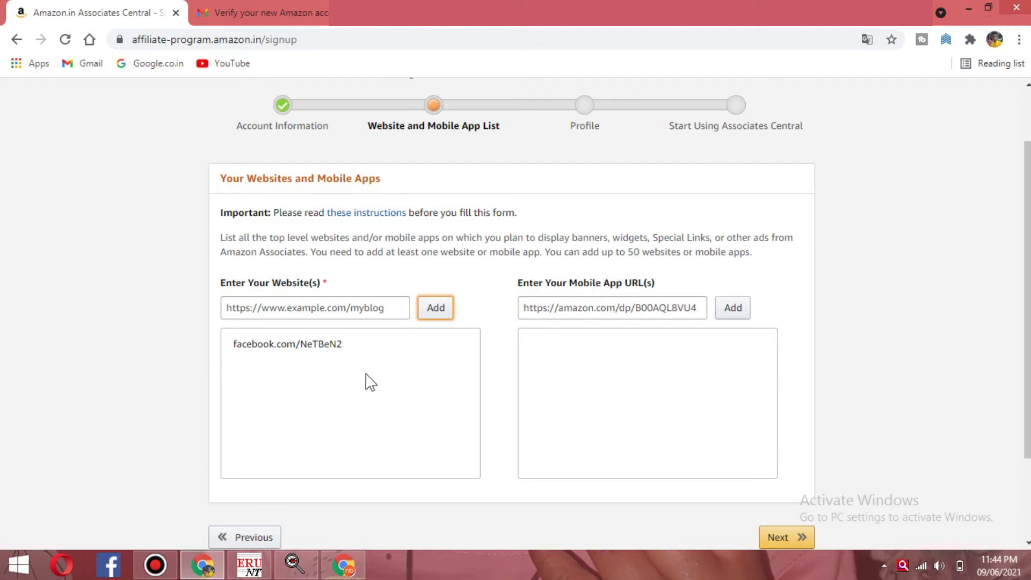
mouse_move(324, 343)
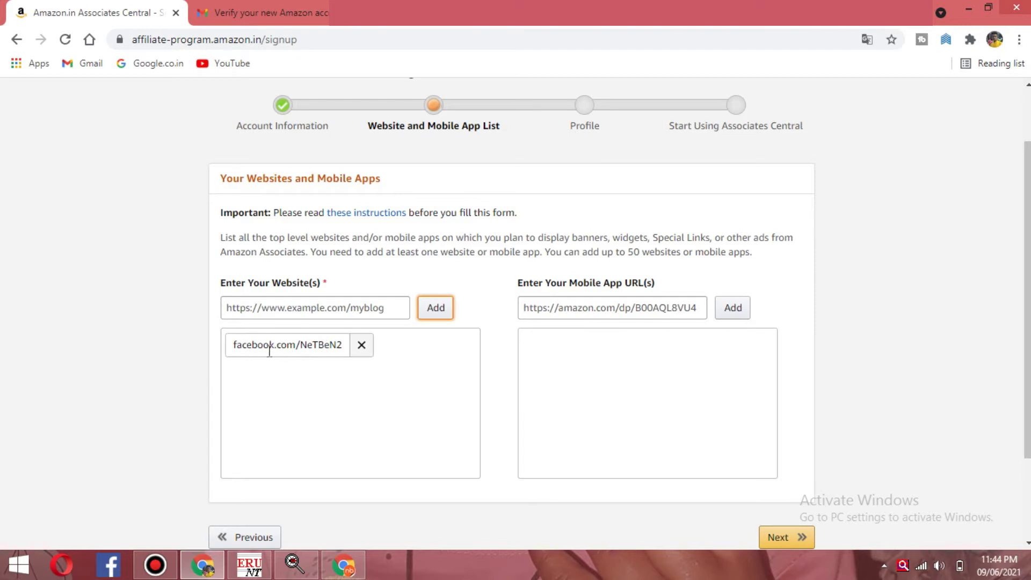
scroll(410, 389, "down", 3)
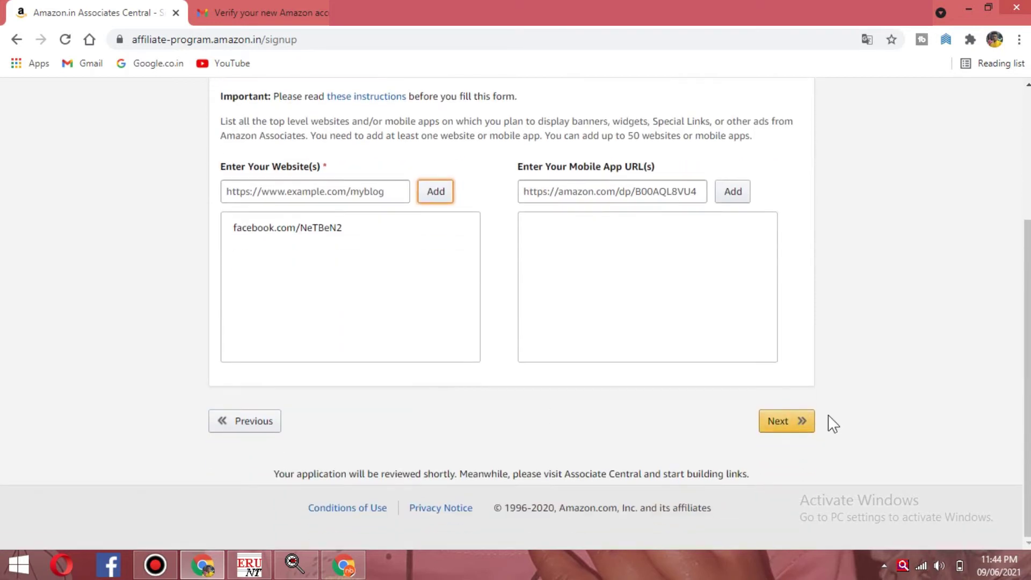
left_click(775, 421)
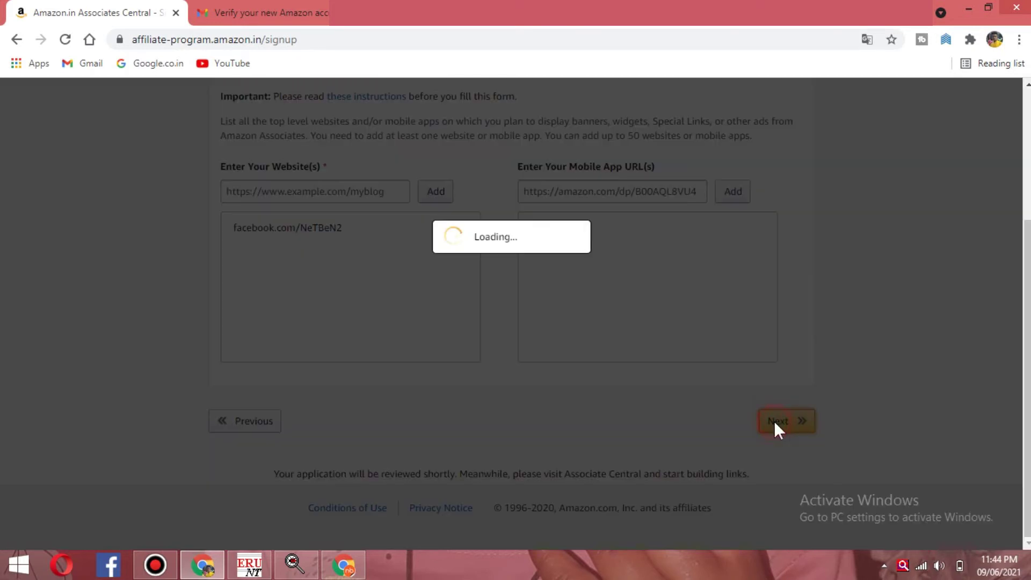
Enter the preferred Associates Store ID in the profile form.
scroll(441, 242, "down", 2)
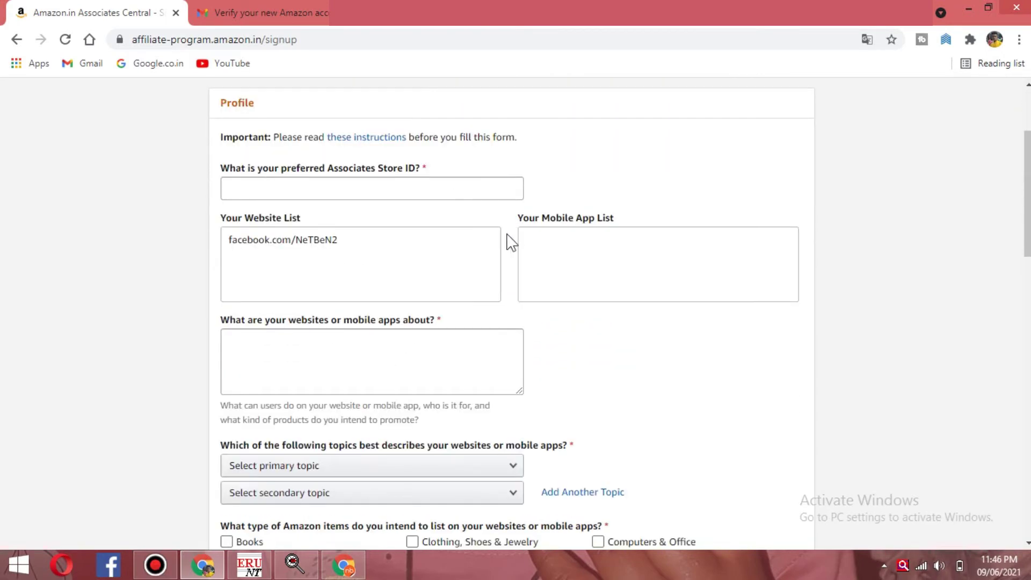
left_click(328, 185)
left_click(309, 188)
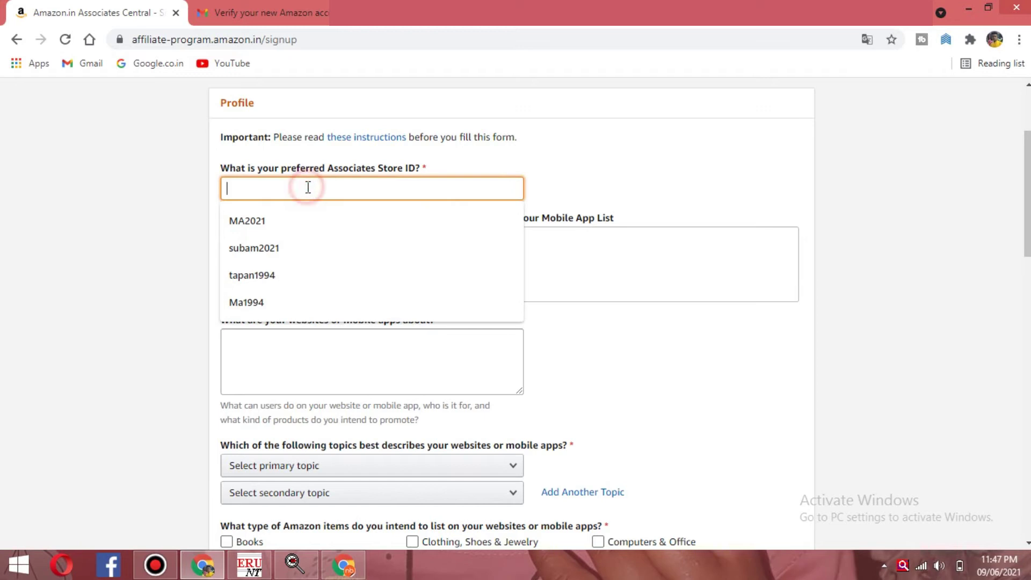
type("subom1994")
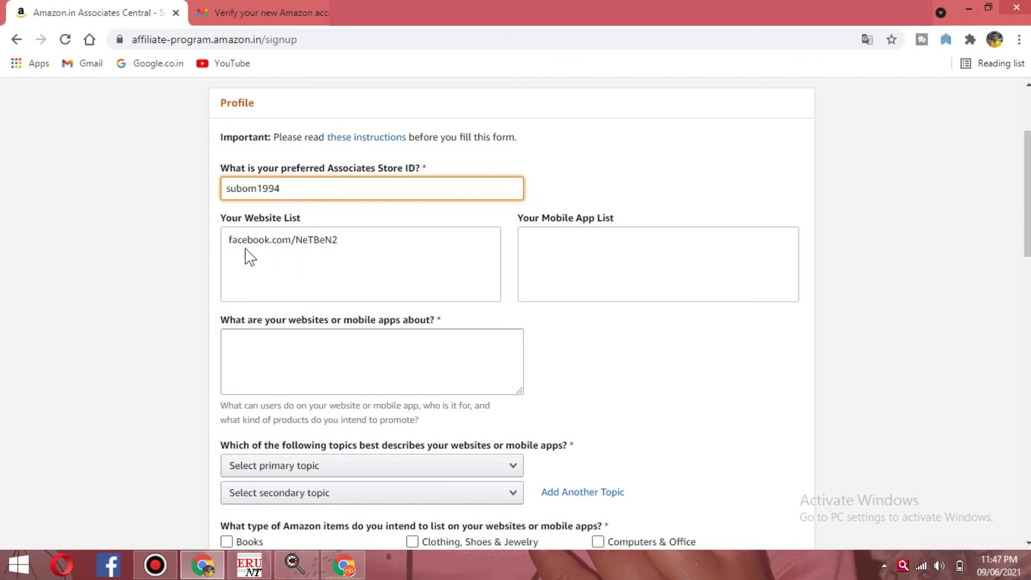
Describe the website as "facebook profile link" and set its primary topic to Social Networking Site.
scroll(369, 253, "down", 1)
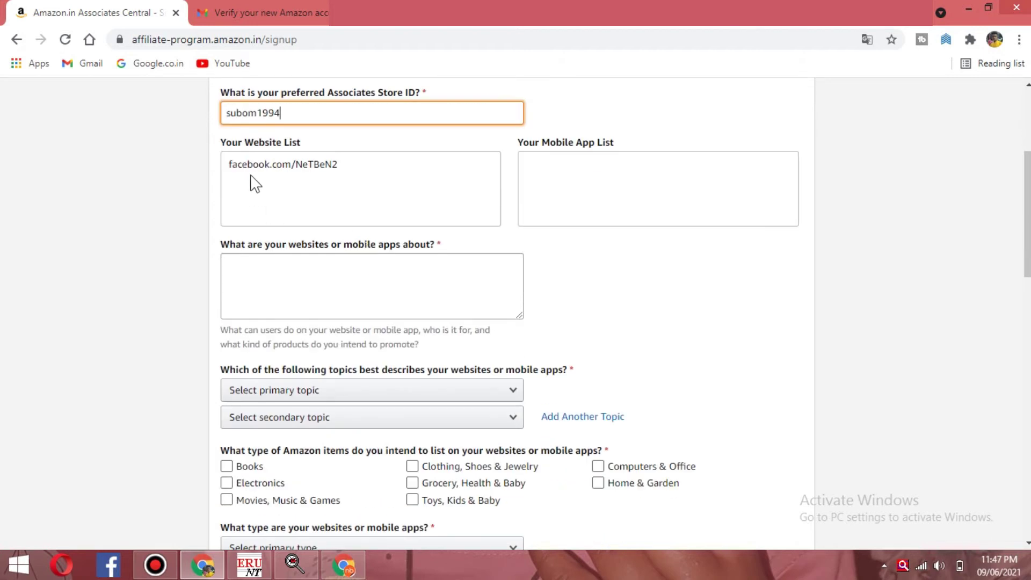
scroll(330, 184, "down", 1)
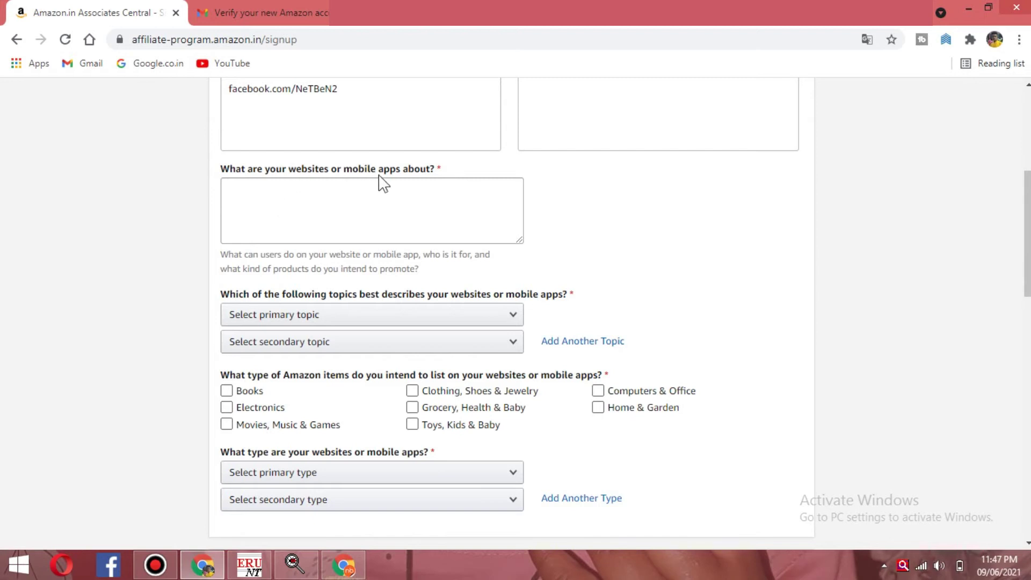
left_click(245, 202)
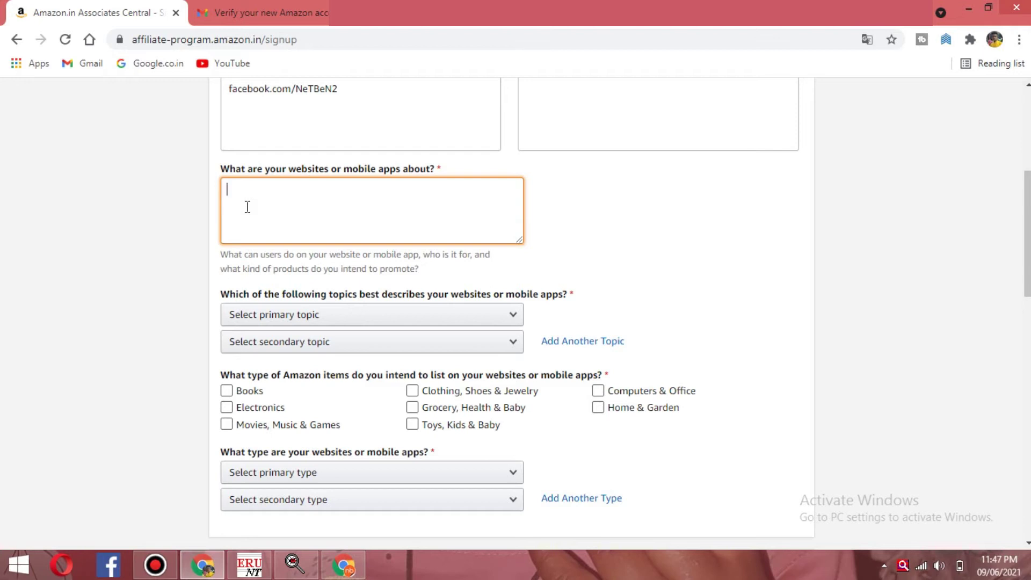
type("facebook profile link")
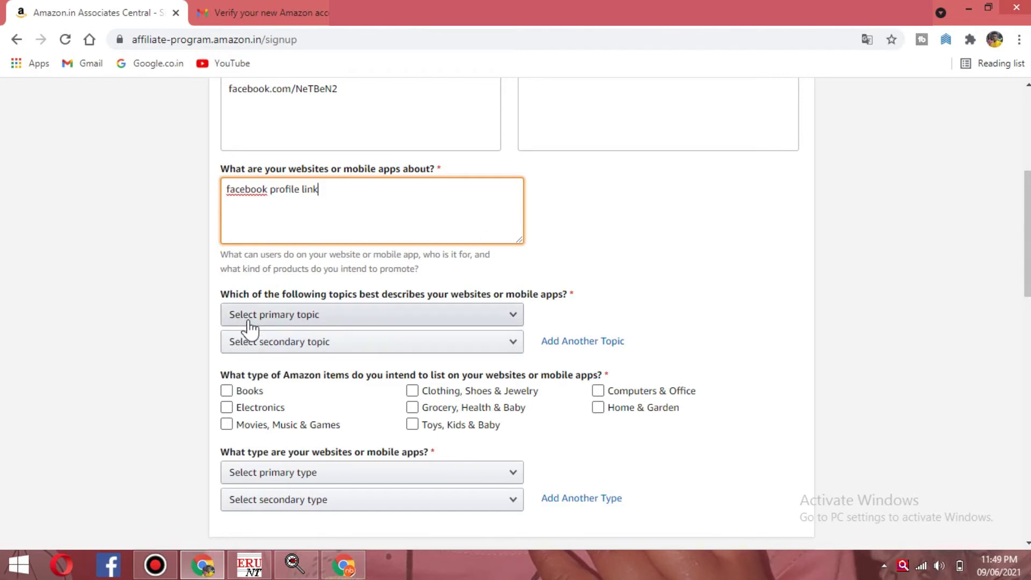
left_click(511, 314)
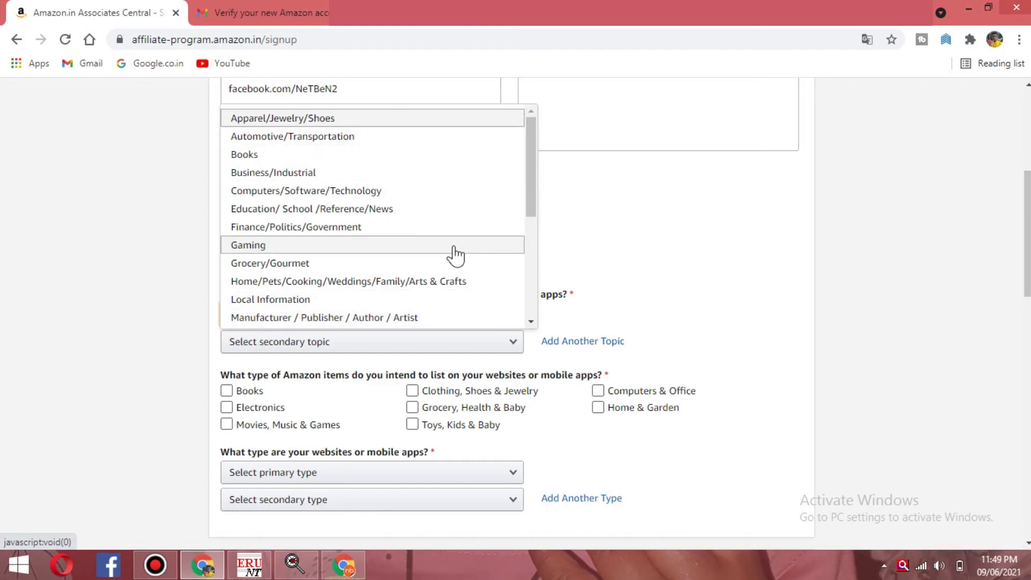
scroll(432, 215, "down", 6)
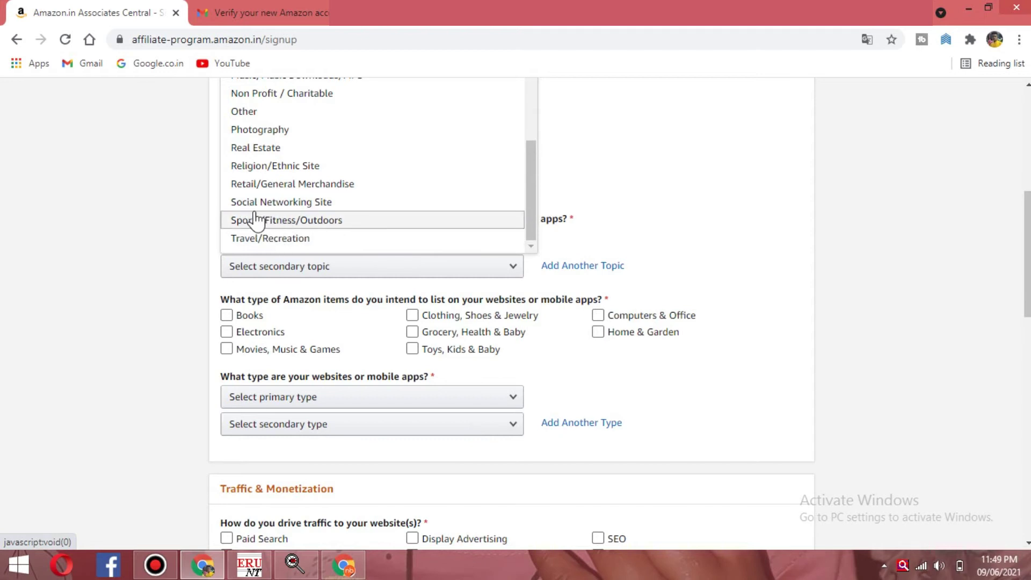
left_click(331, 204)
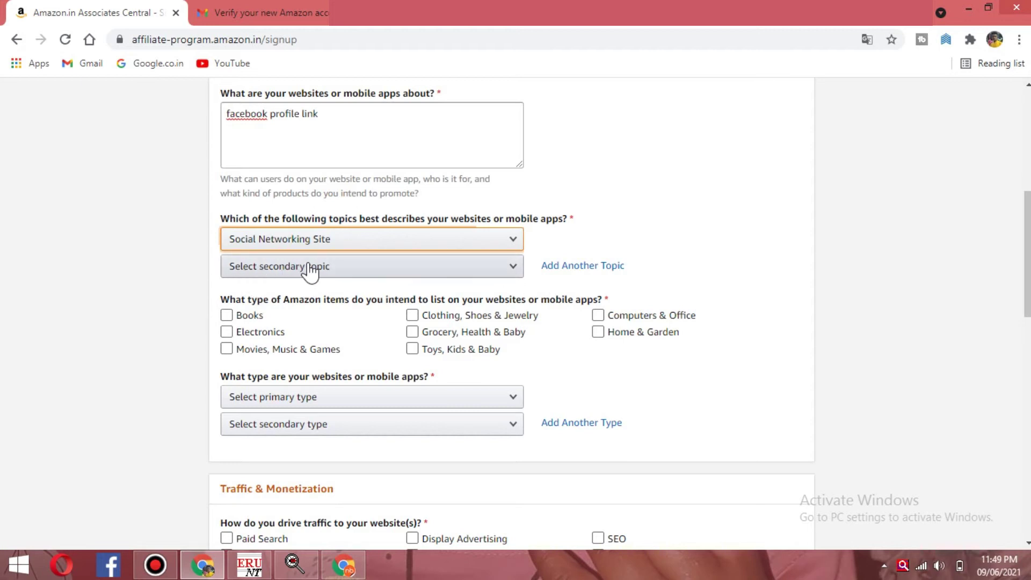
Set the website's secondary topic to Social Networking Site.
left_click(503, 268)
scroll(370, 376, "down", 8)
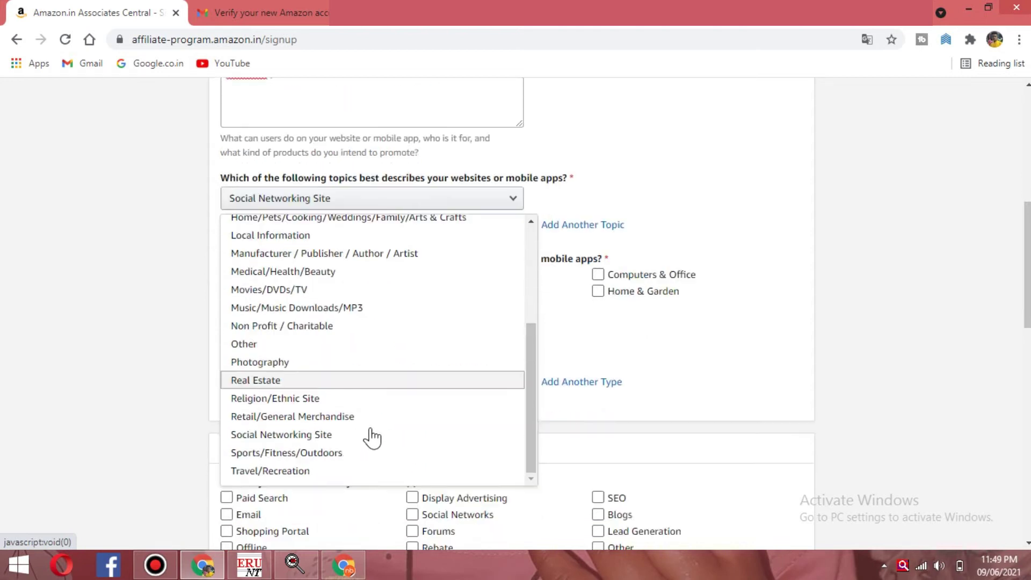
left_click(351, 248)
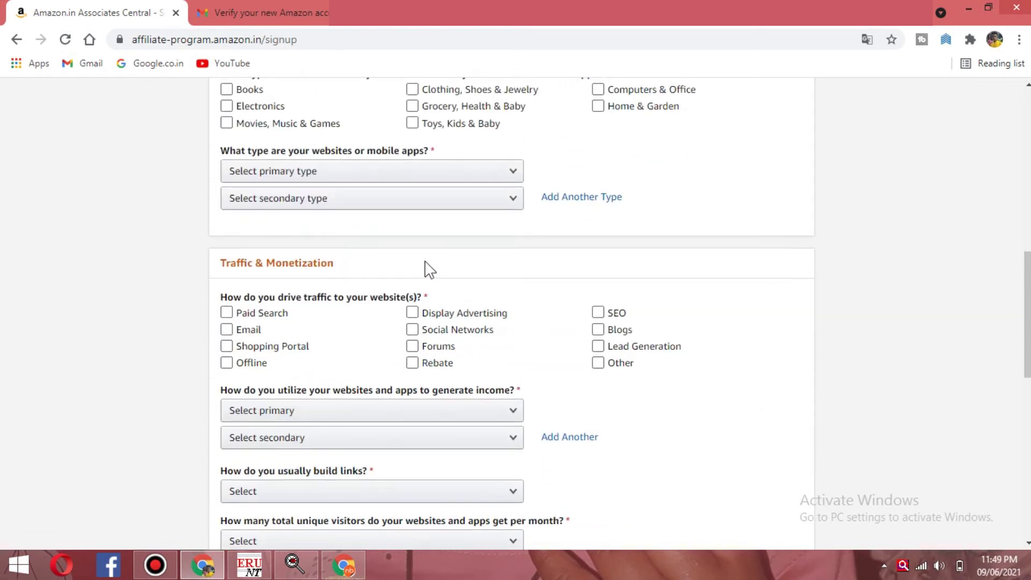
scroll(246, 287, "up", 4)
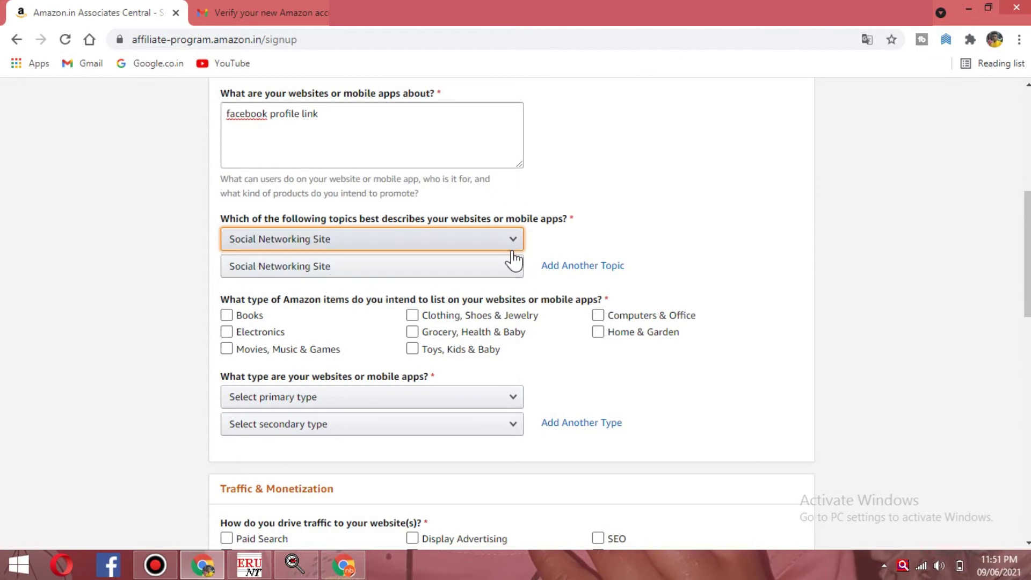
Choose only Electronics, Clothing, Shoes & Jewelry, Computers & Office, and Home & Garden as the Amazon item types to list.
scroll(494, 292, "down", 2)
left_click(262, 242)
left_click(464, 240)
left_click(312, 256)
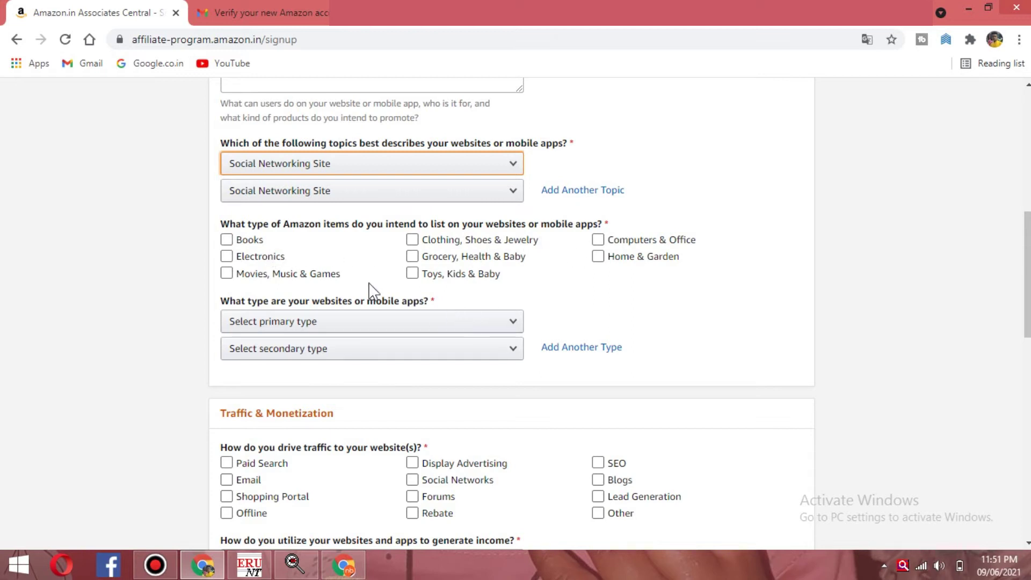
left_click(284, 273)
left_click(620, 263)
left_click(259, 277)
left_click(250, 241)
left_click(267, 258)
left_click(227, 257)
left_click(410, 239)
left_click(411, 240)
left_click(410, 239)
left_click(599, 256)
left_click(601, 245)
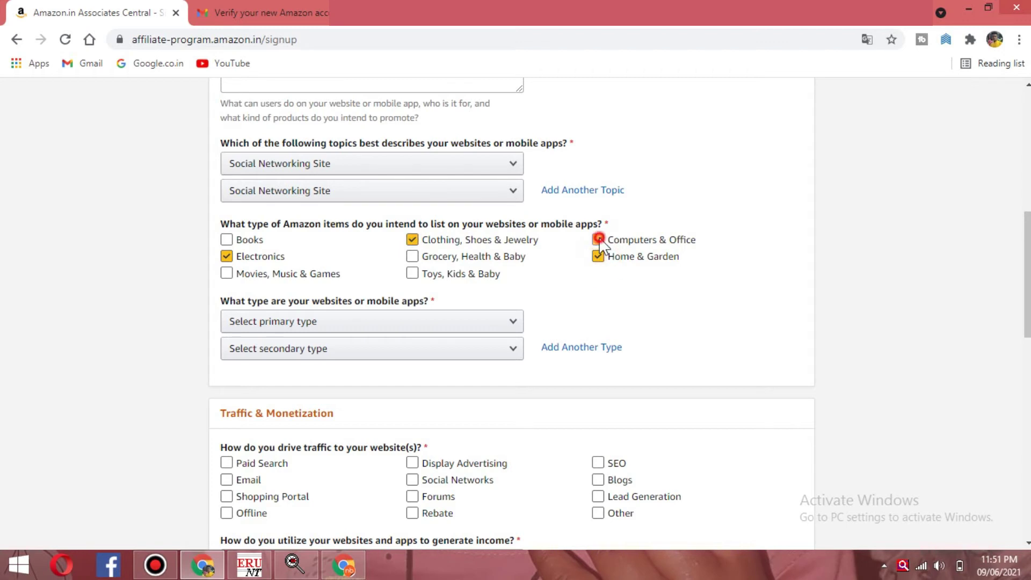
left_click(478, 276)
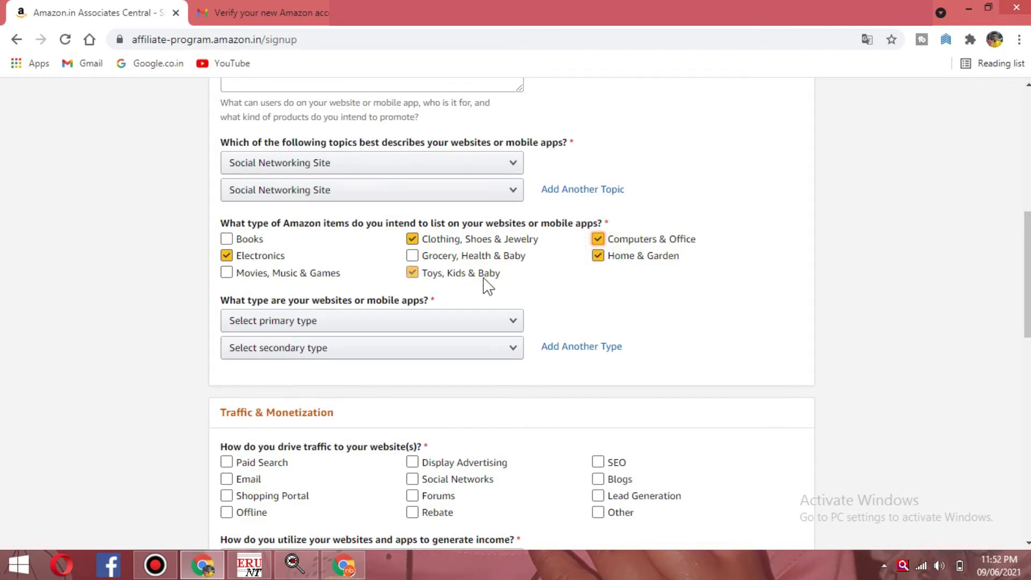
scroll(486, 285, "down", 1)
key("space")
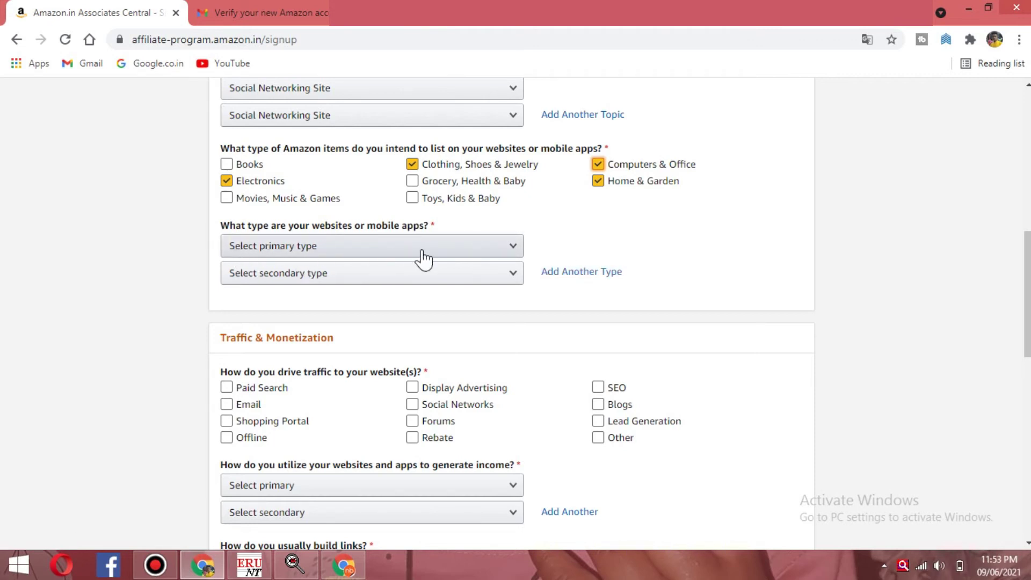
Set both the primary and secondary website type to Other.
left_click(511, 248)
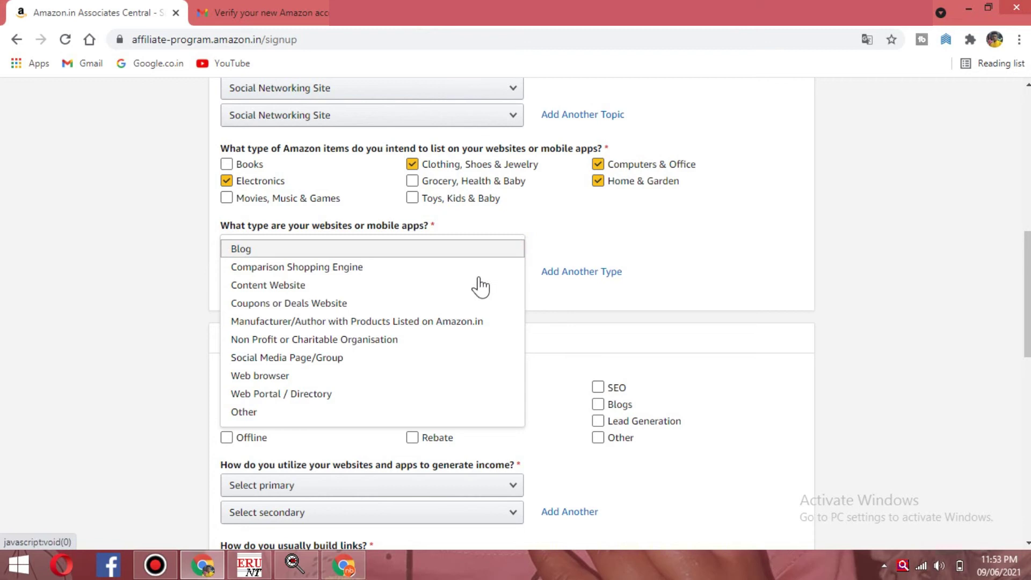
left_click(307, 413)
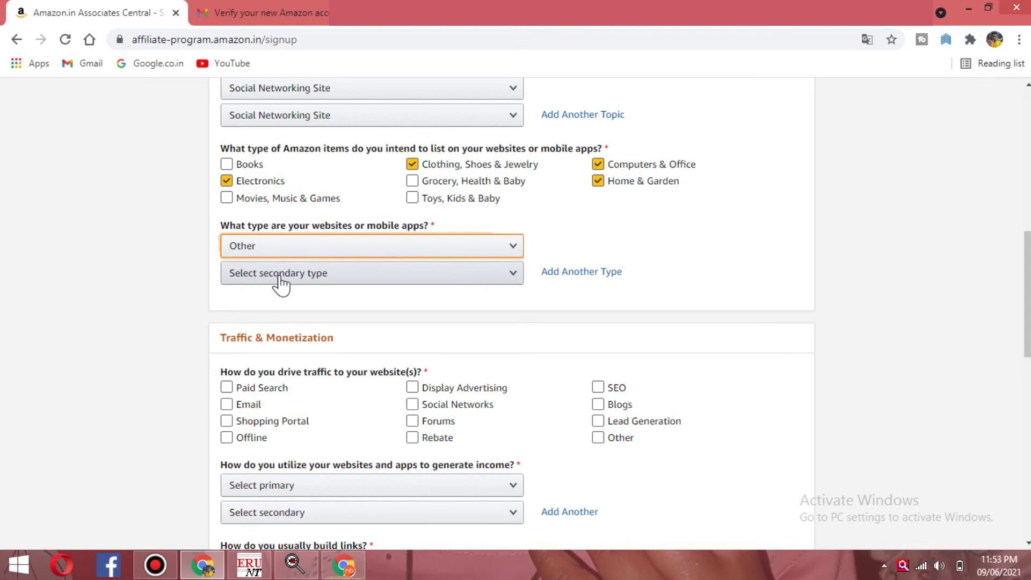
left_click(487, 277)
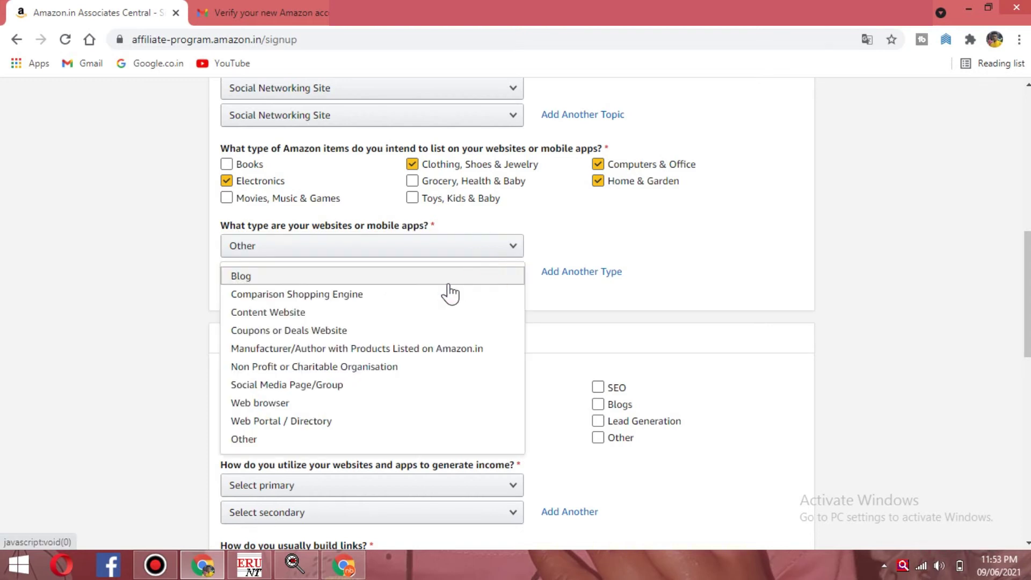
left_click(264, 438)
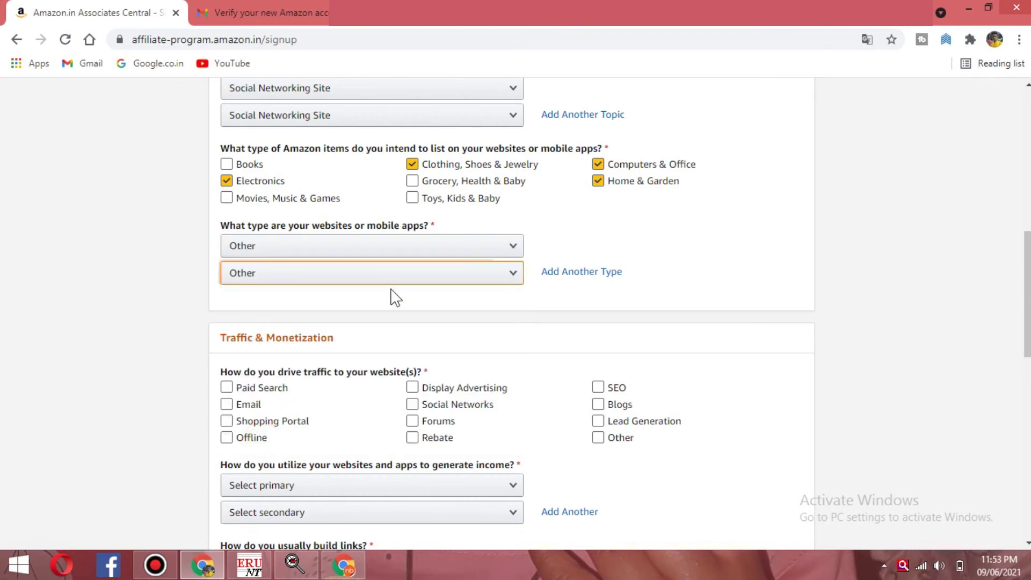
Choose Social Networks as the only way of driving traffic to the website.
scroll(395, 298, "down", 2)
scroll(391, 288, "down", 2)
left_click(248, 253)
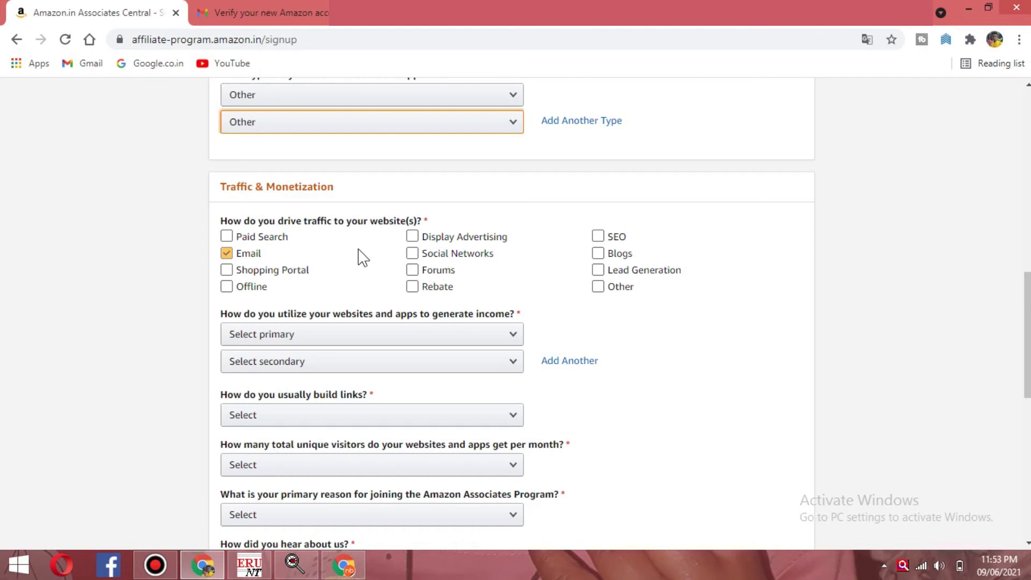
left_click(445, 272)
left_click(227, 269)
left_click(435, 270)
left_click(413, 255)
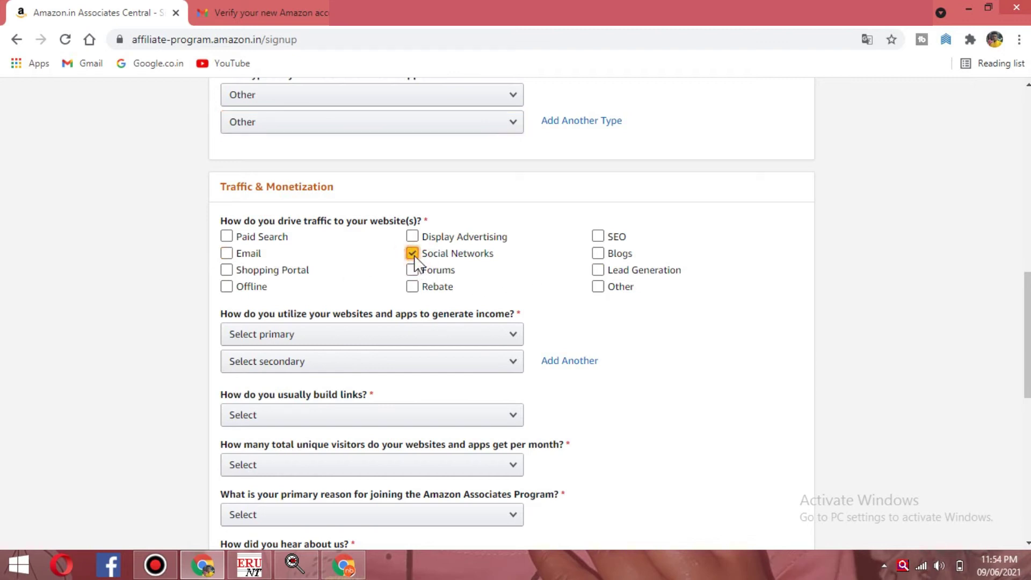
Set both the primary and secondary income method to Other Affiliate Programs.
scroll(414, 263, "down", 2)
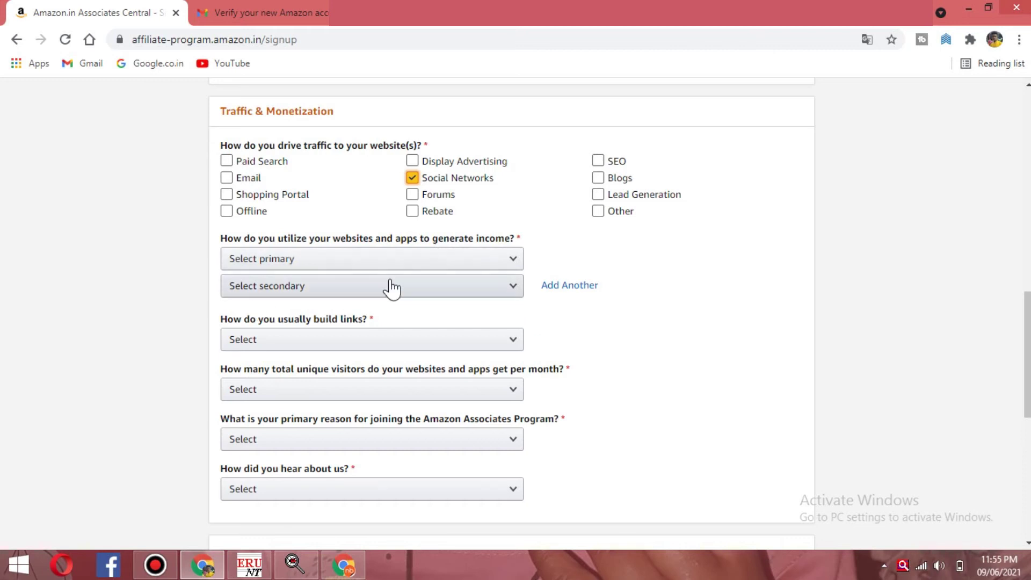
left_click(507, 260)
scroll(425, 352, "down", 3)
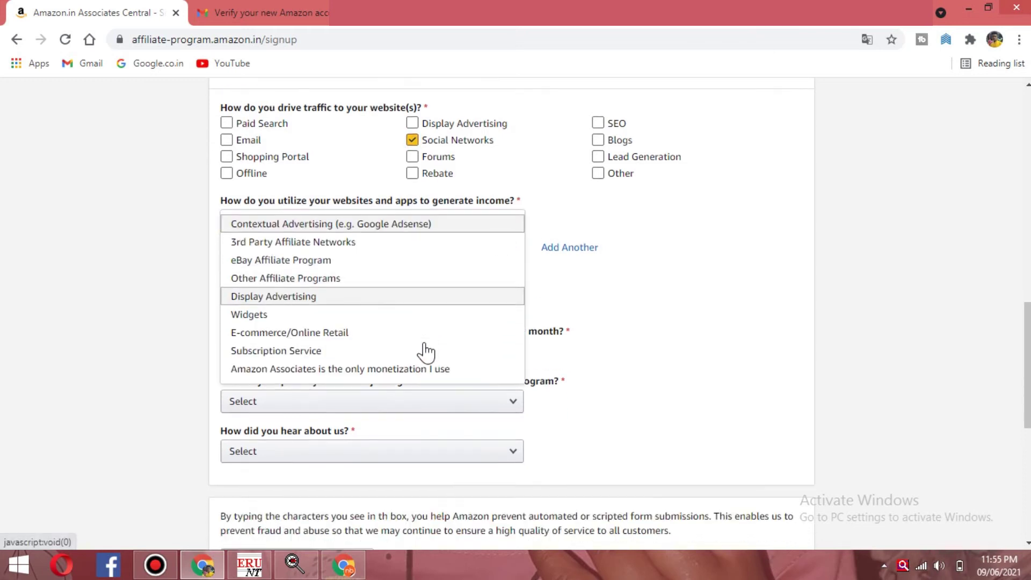
scroll(409, 271, "up", 1)
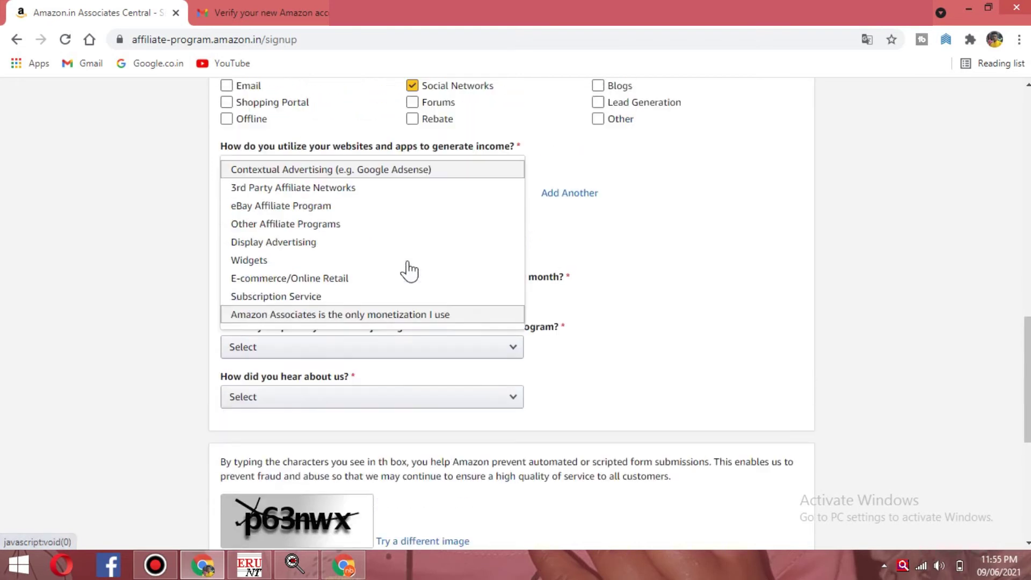
left_click(317, 243)
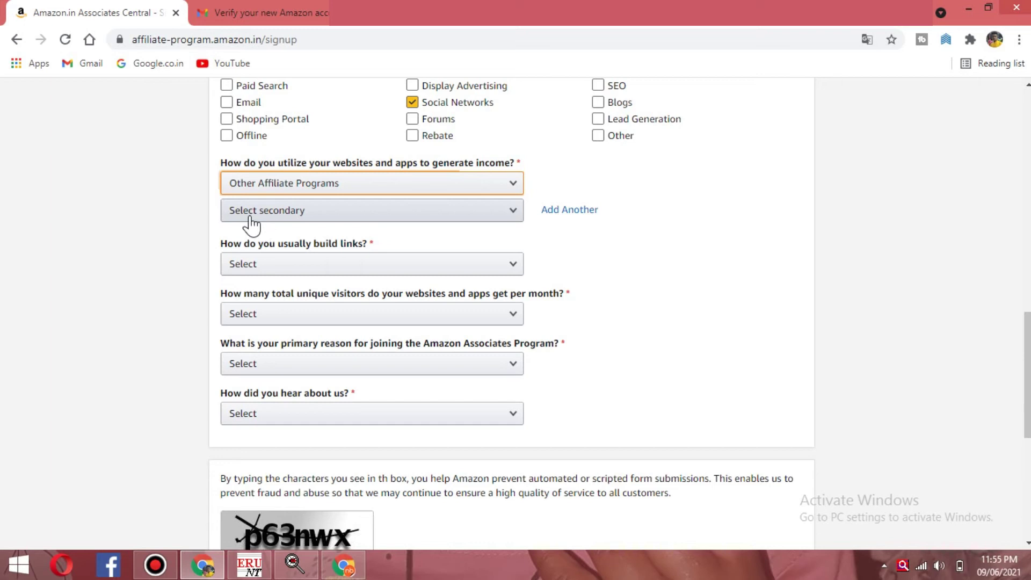
left_click(500, 209)
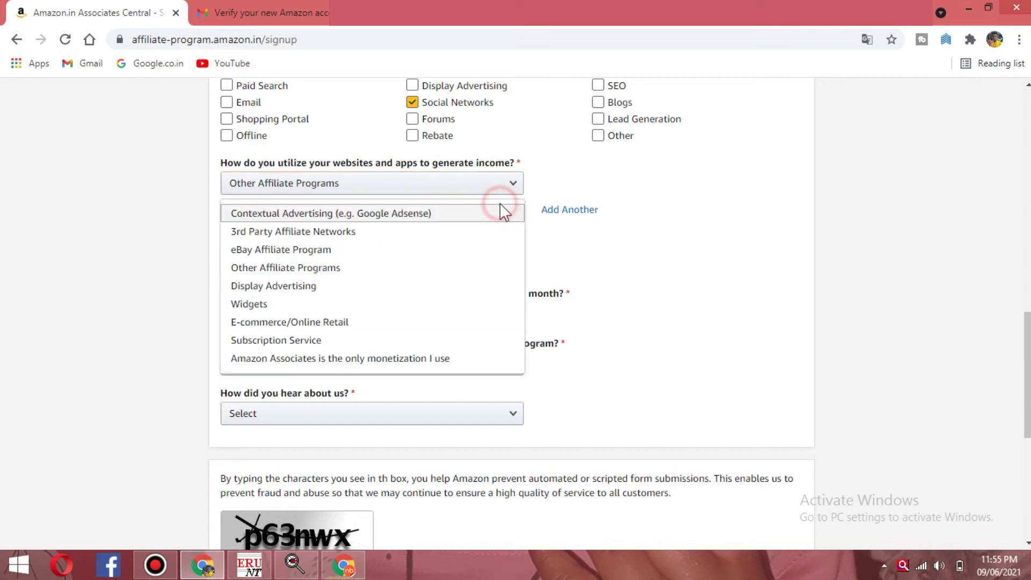
left_click(324, 268)
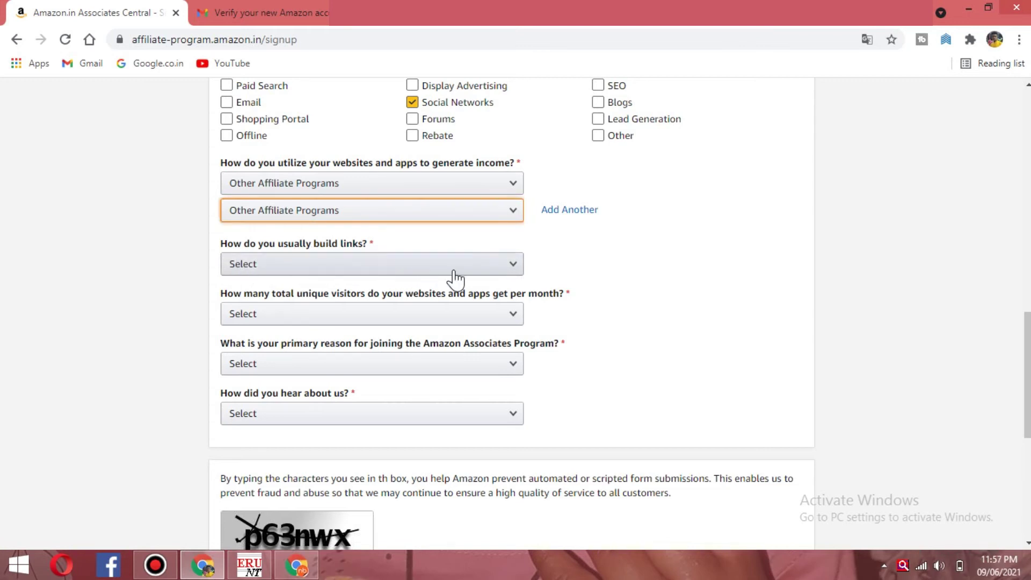
Set the link building method to "Manually via text editor" and the monthly unique visitors to "From 501 to 5,000".
left_click(504, 267)
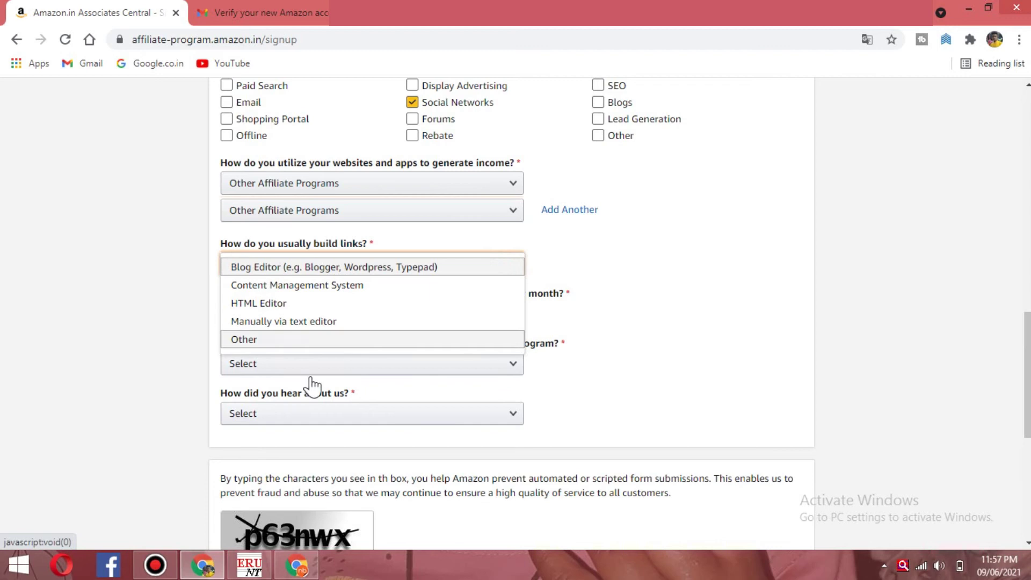
scroll(376, 304, "down", 1)
scroll(374, 294, "up", 2)
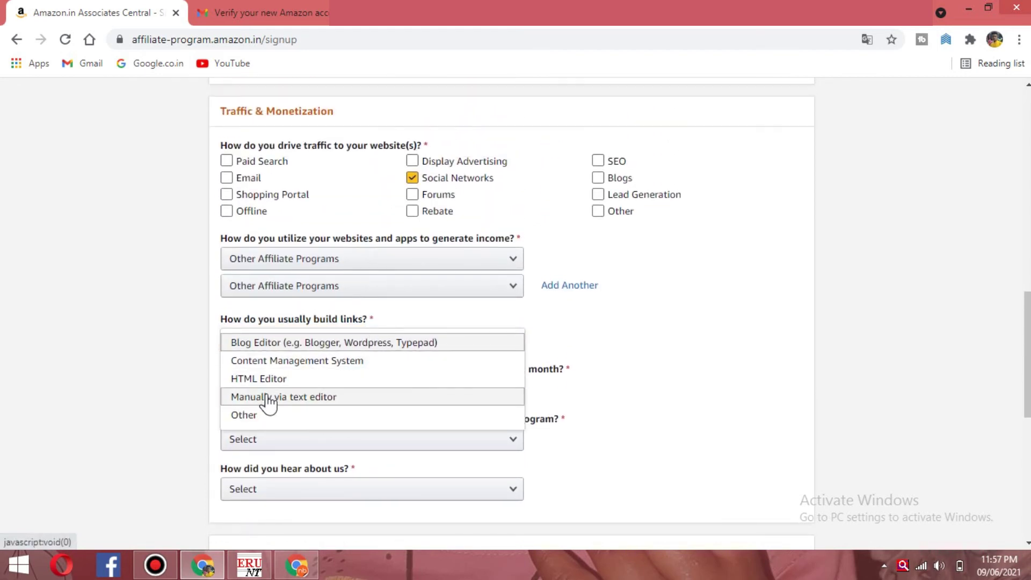
left_click(323, 397)
scroll(322, 328, "down", 1)
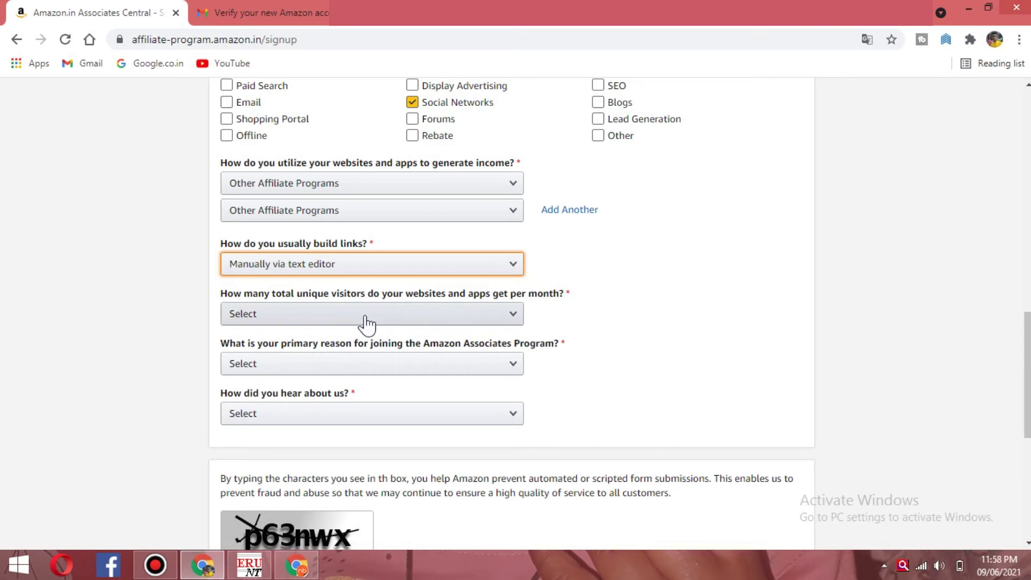
left_click(483, 313)
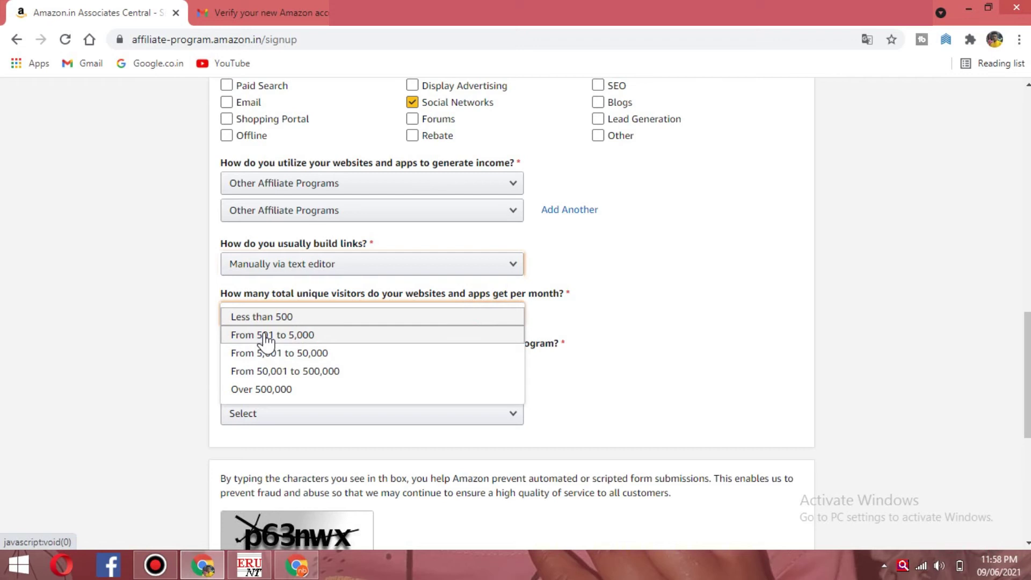
left_click(317, 335)
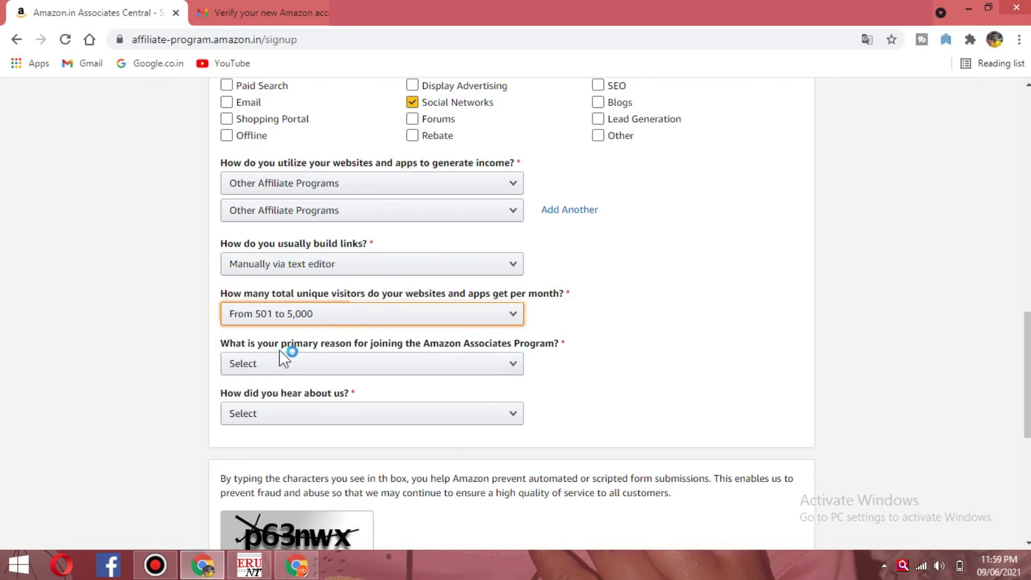
Set the primary reason for joining to Other and the answer to how you heard about the program to Online Search.
left_click(494, 364)
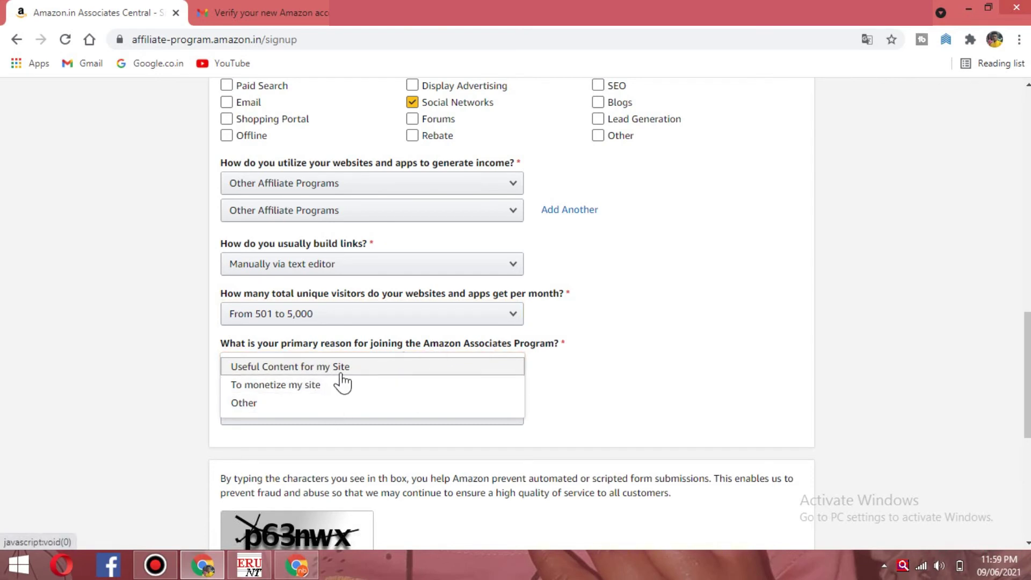
left_click(293, 403)
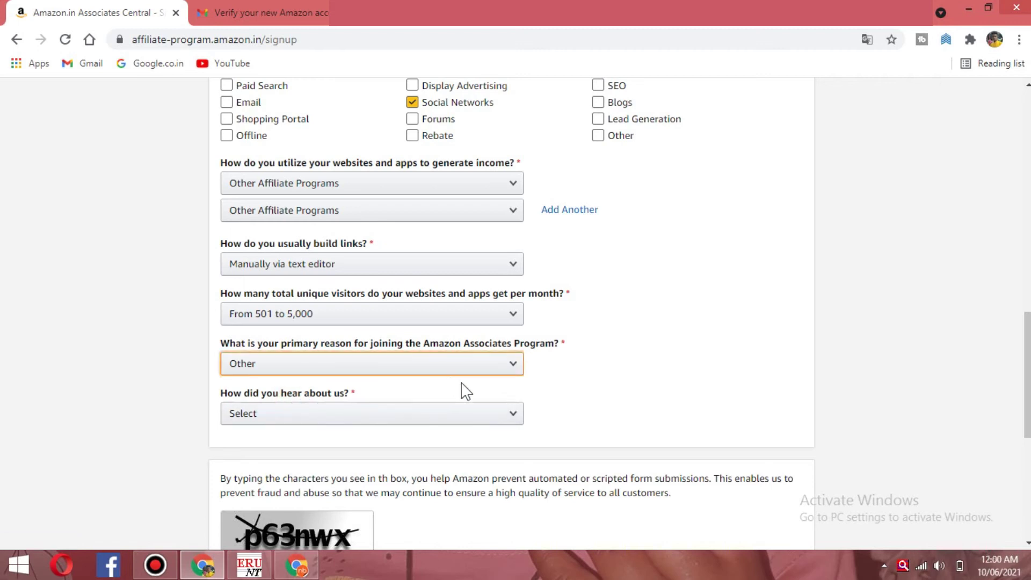
left_click(241, 413)
left_click(230, 391)
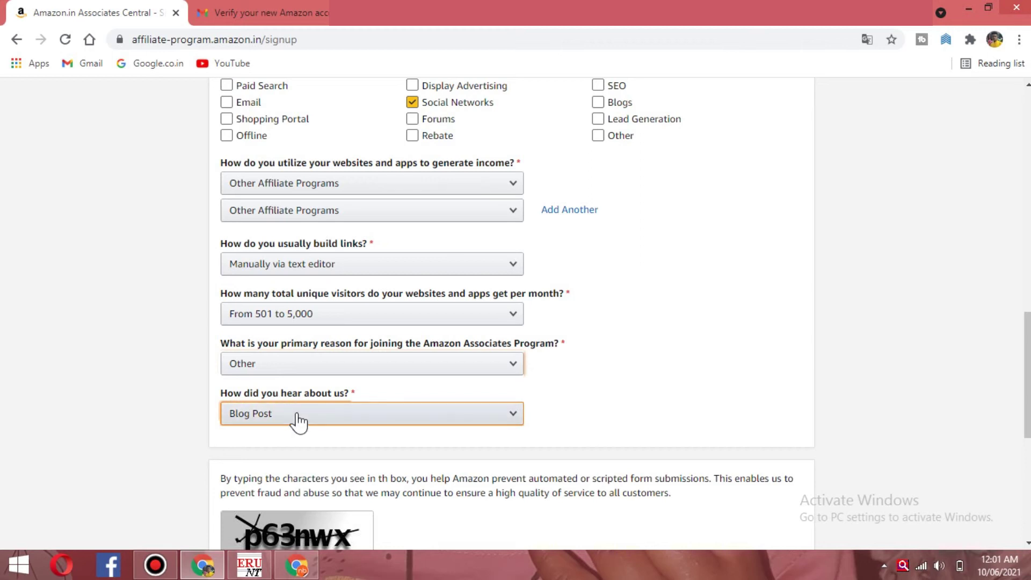
left_click(496, 414)
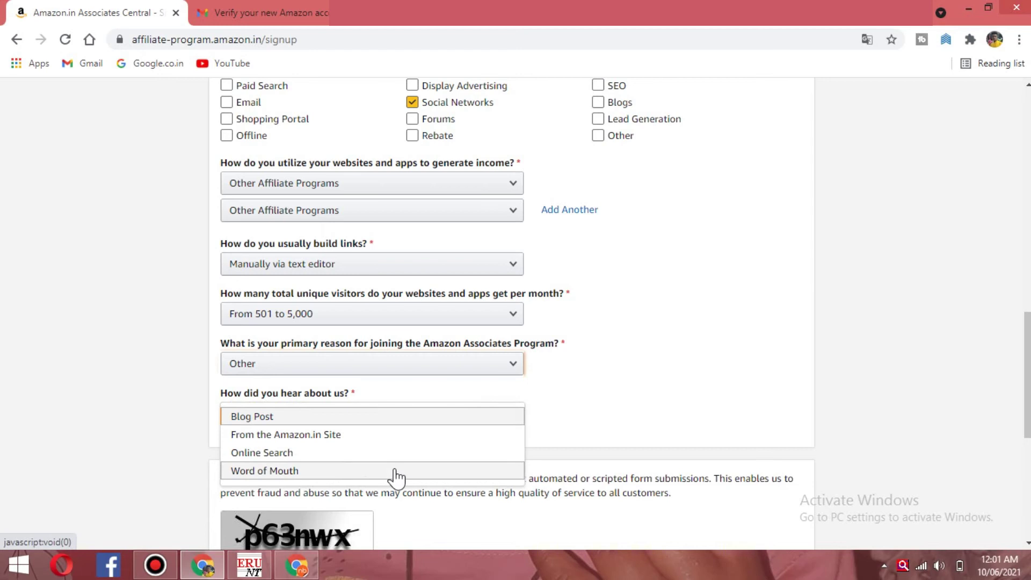
left_click(294, 456)
Fill in the captcha characters, agree to the Associates Program Operating Agreement, and submit the application.
scroll(380, 388, "down", 2)
scroll(380, 391, "down", 2)
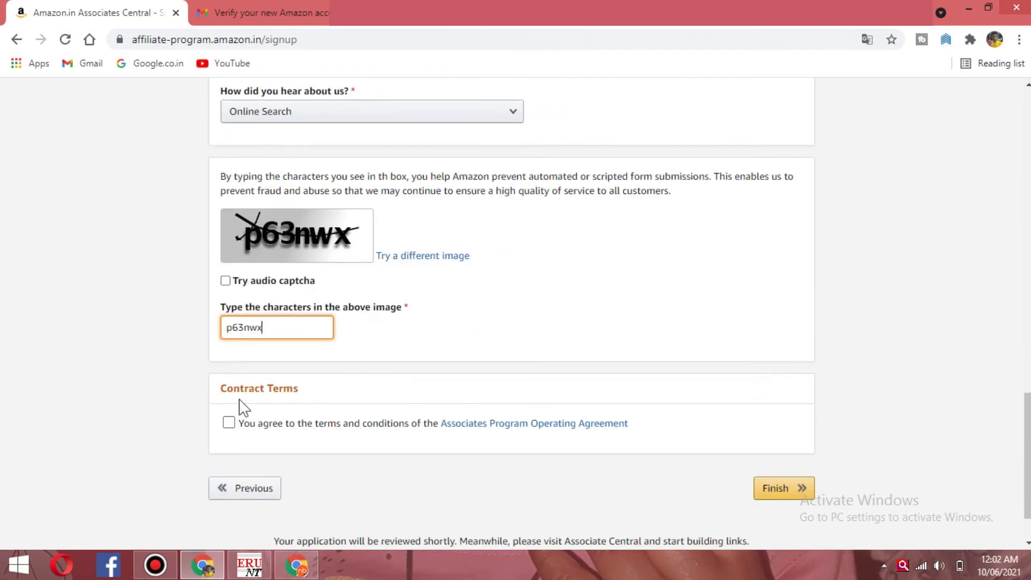
left_click(228, 422)
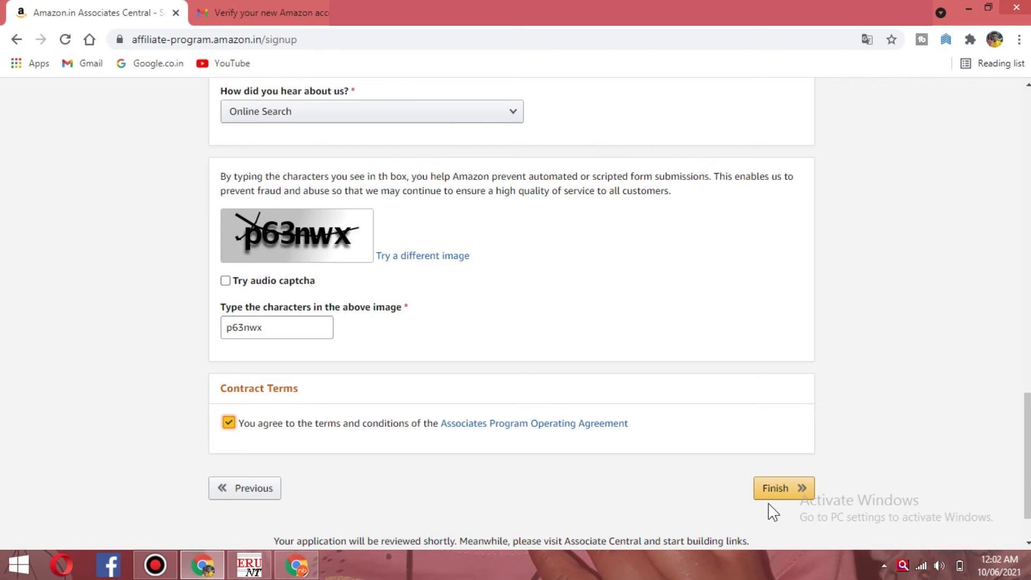
left_click(773, 490)
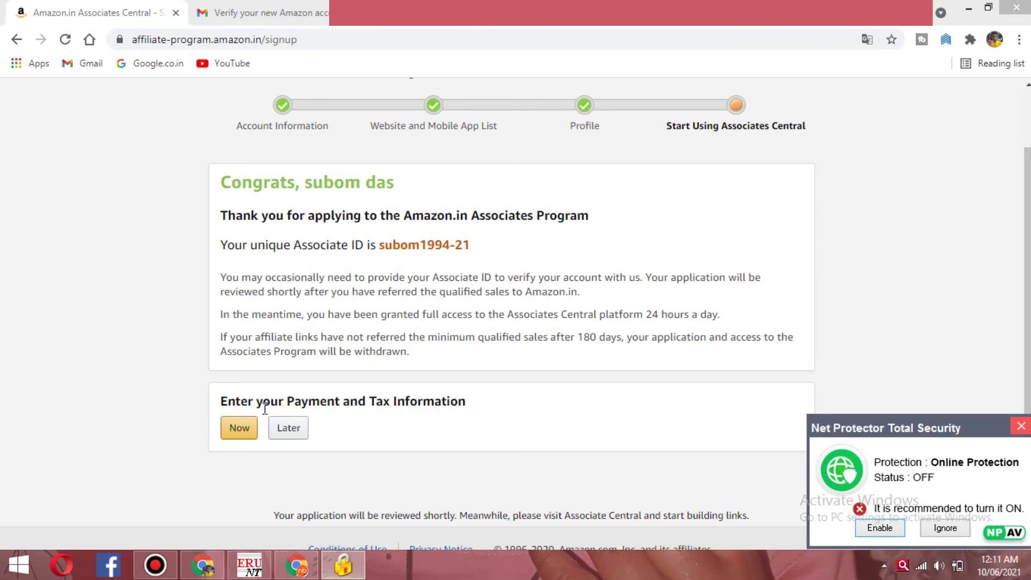
Postpone the payment and tax information and dismiss the Associates Central welcome overlay.
left_click(289, 430)
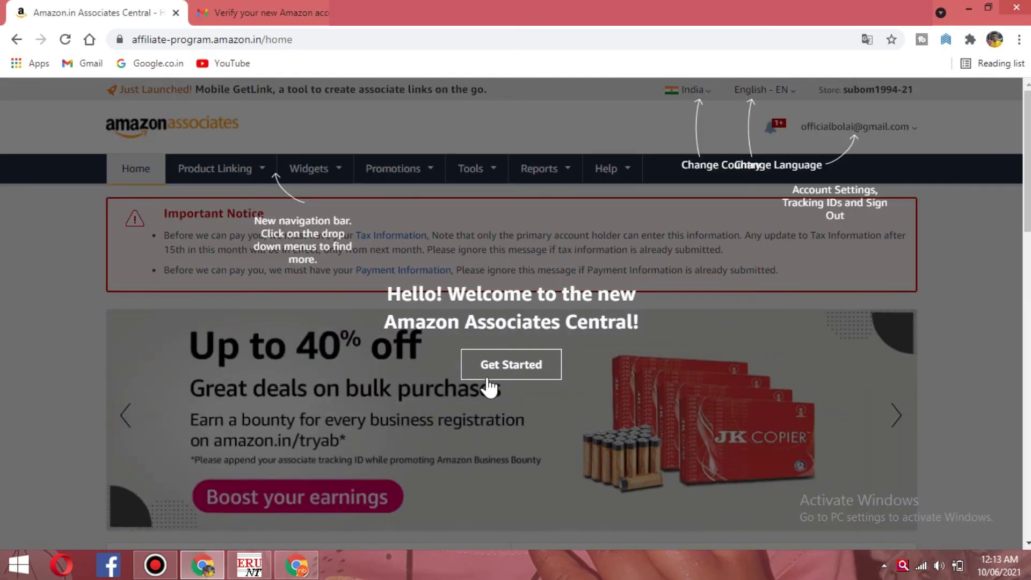
left_click(497, 370)
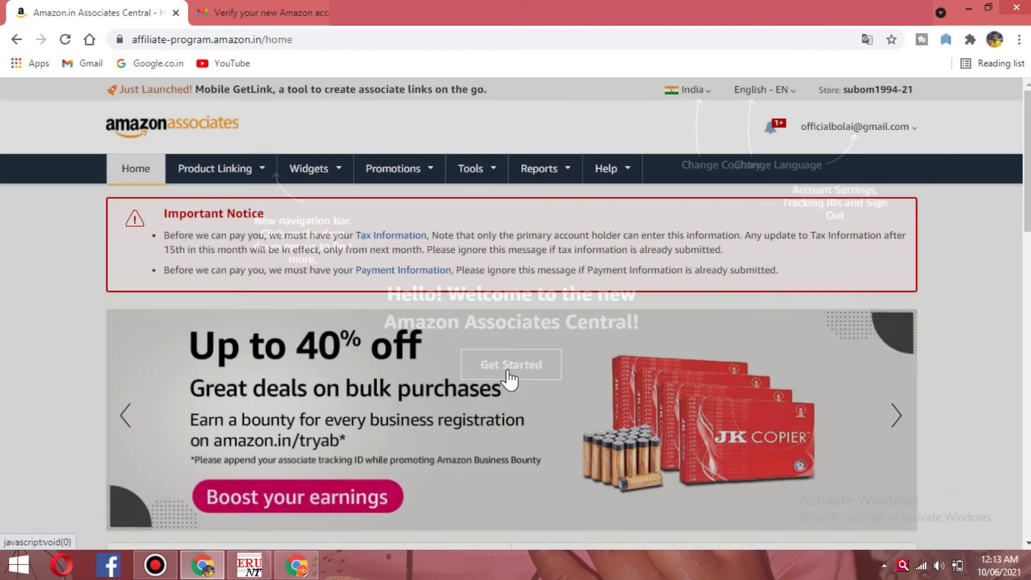